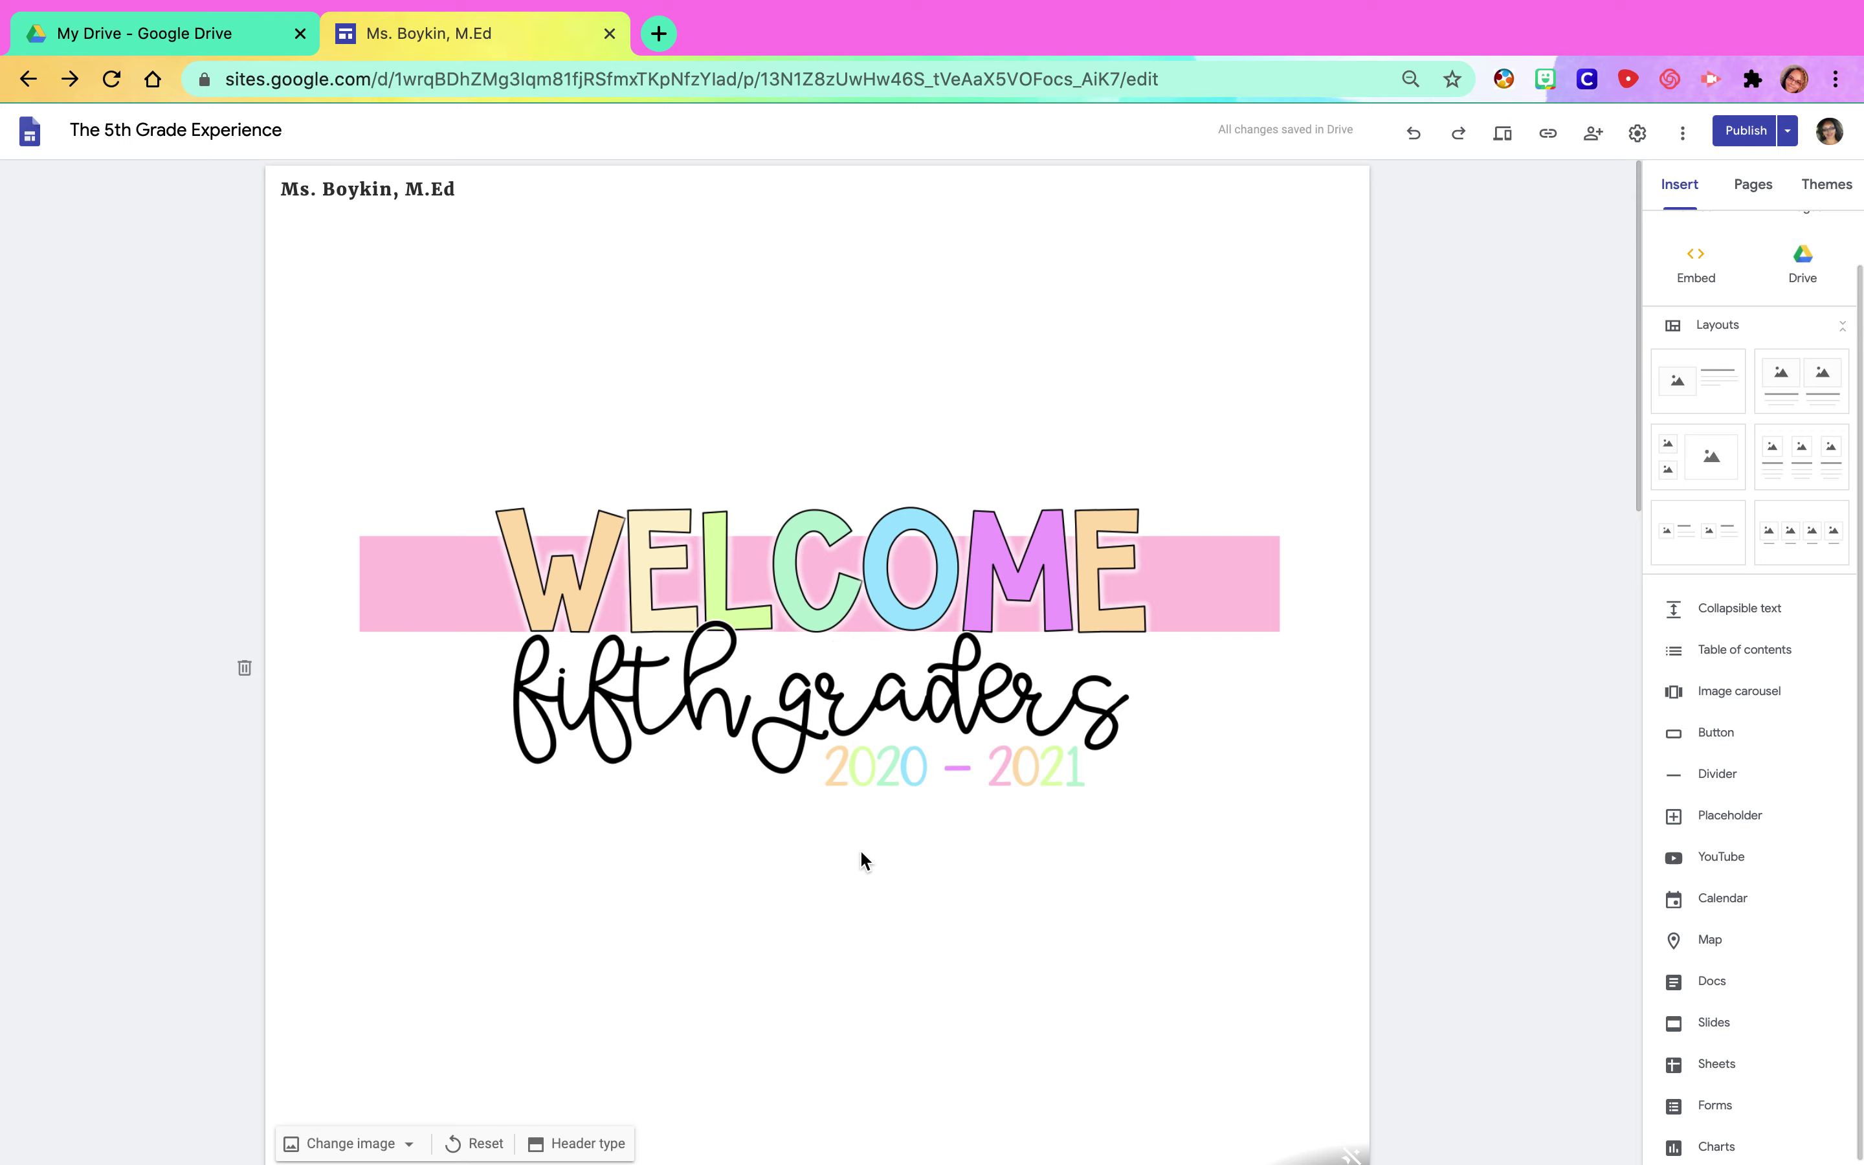
# - Add a School Website button linked to the pasted school address, then delete that tile
pyautogui.scroll(-15, 859, 850)
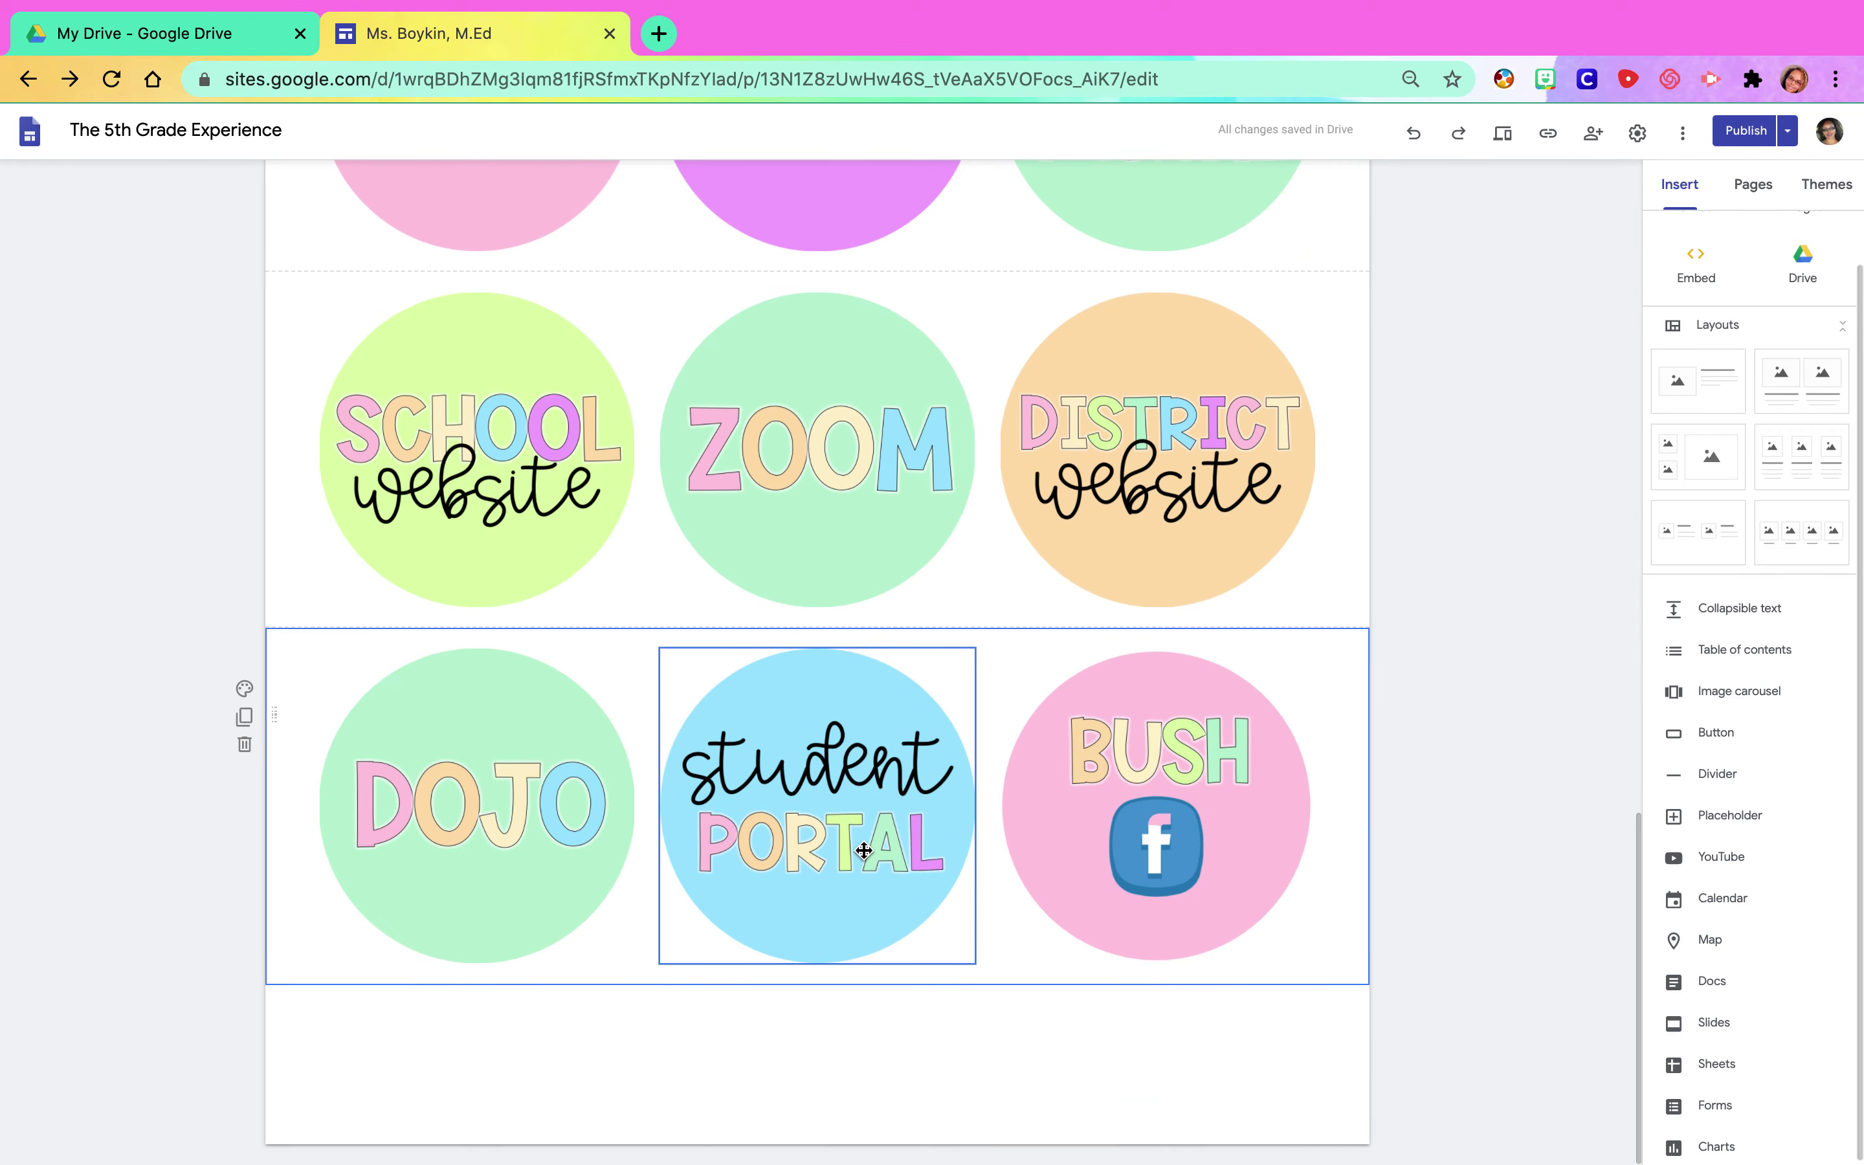
pyautogui.click(1725, 733)
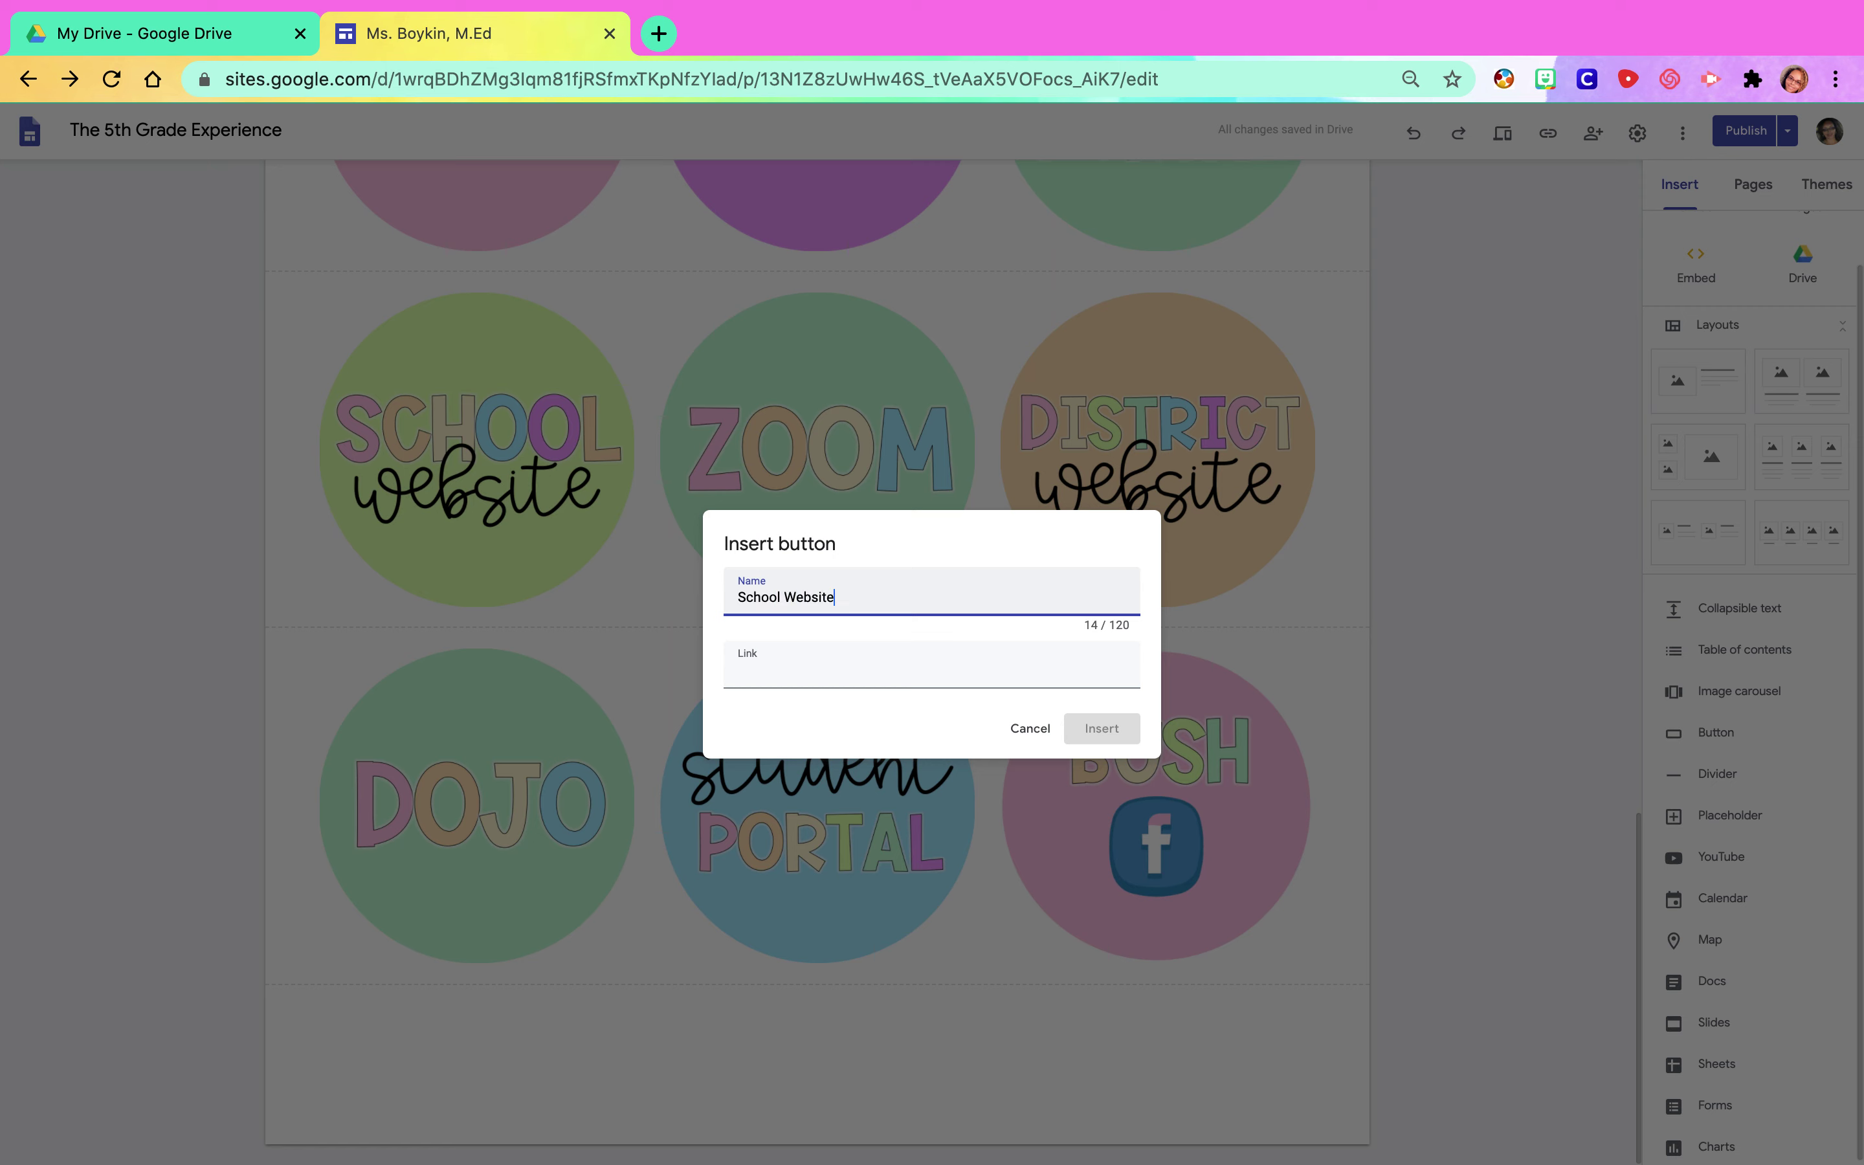
pyautogui.click(932, 668)
pyautogui.press('super+v')
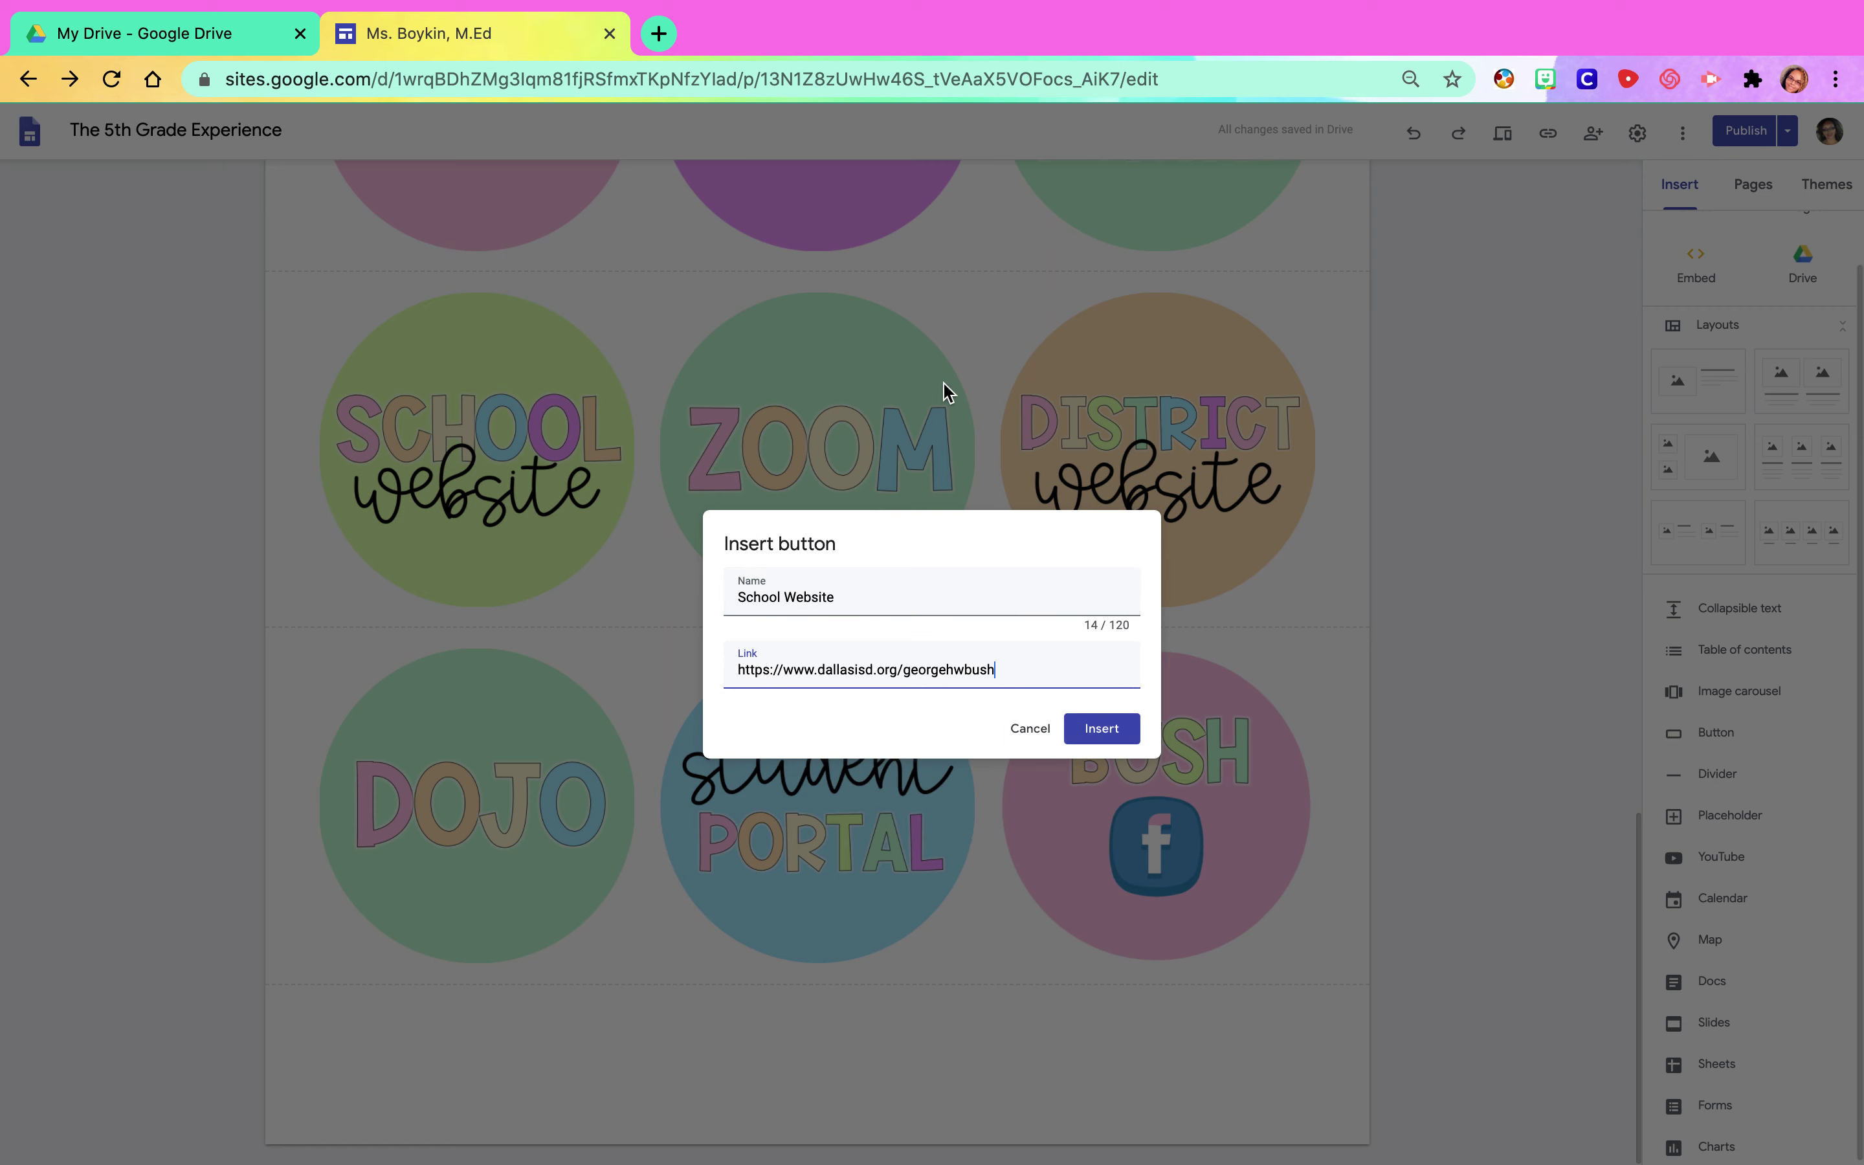
pyautogui.click(1126, 732)
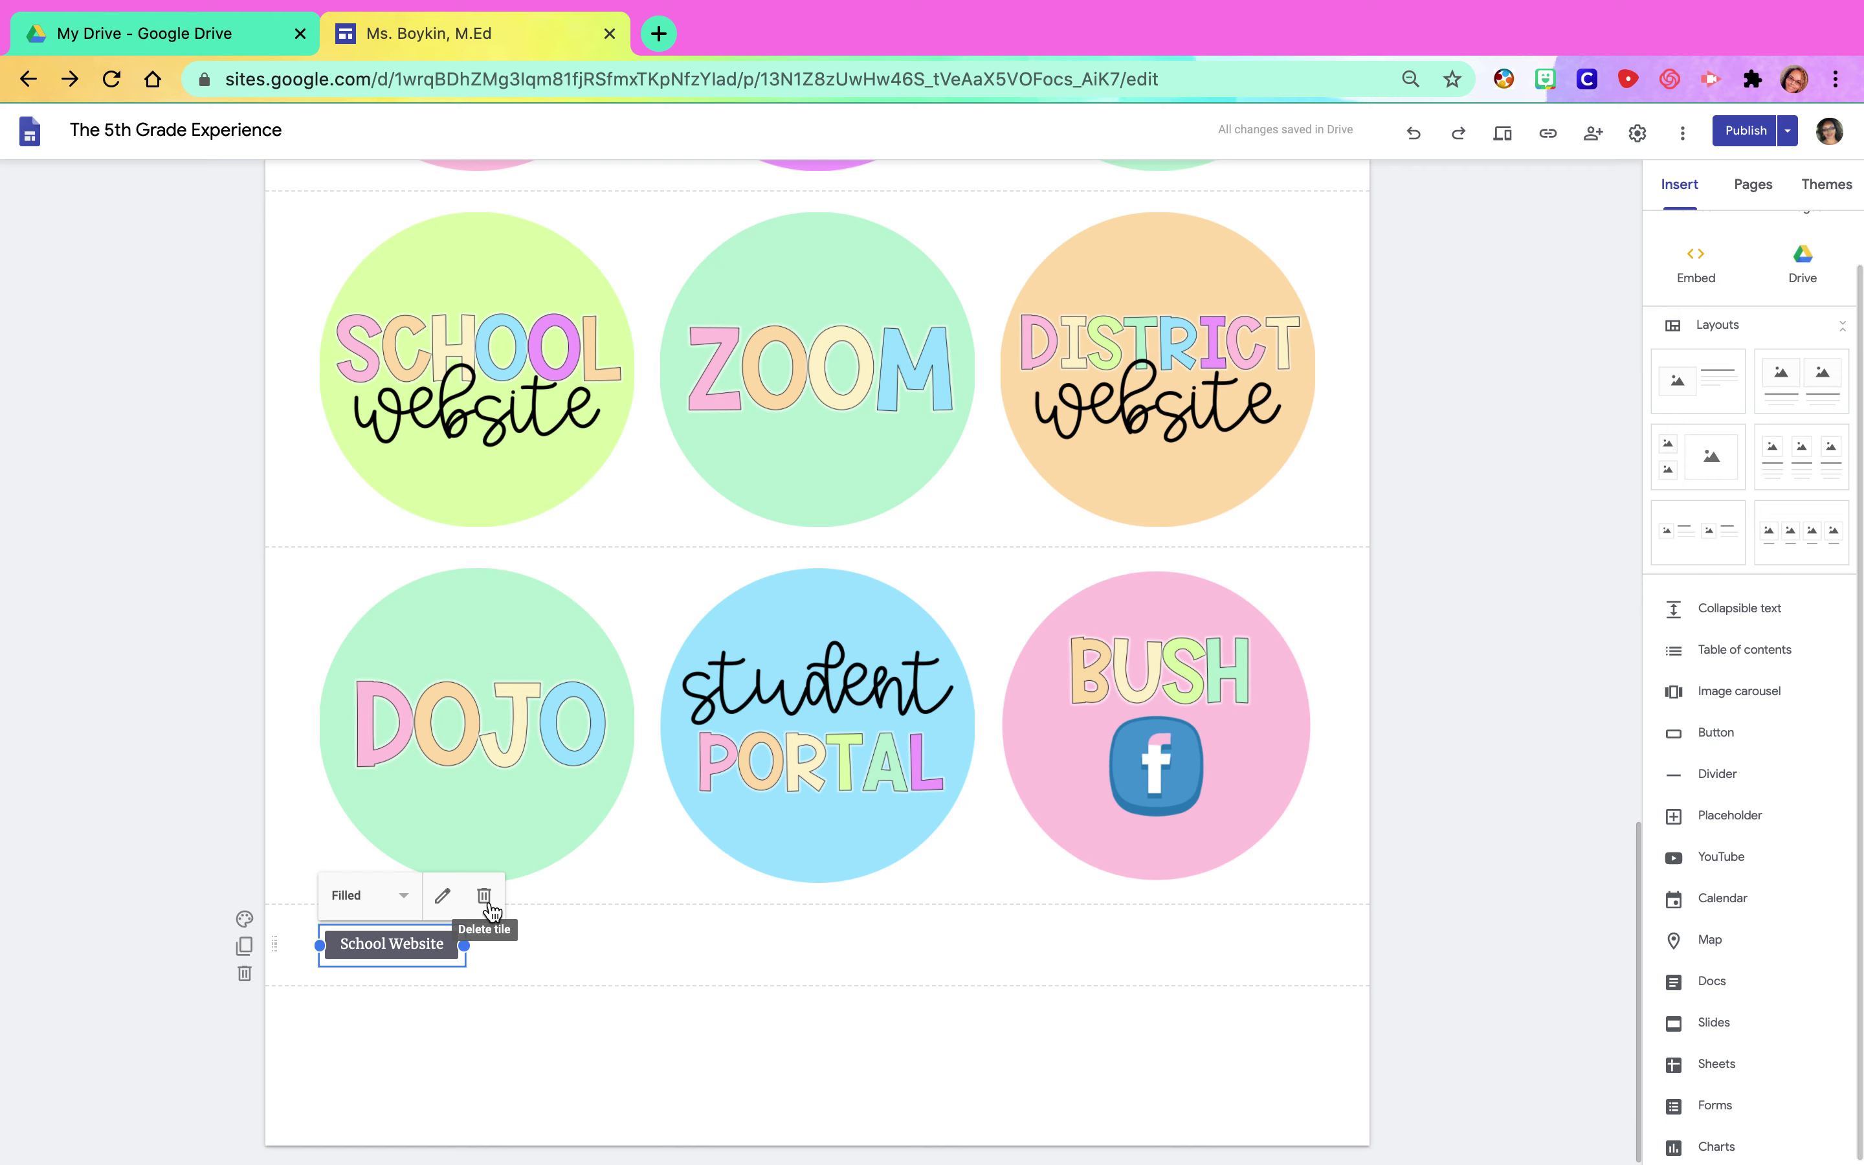
pyautogui.click(485, 897)
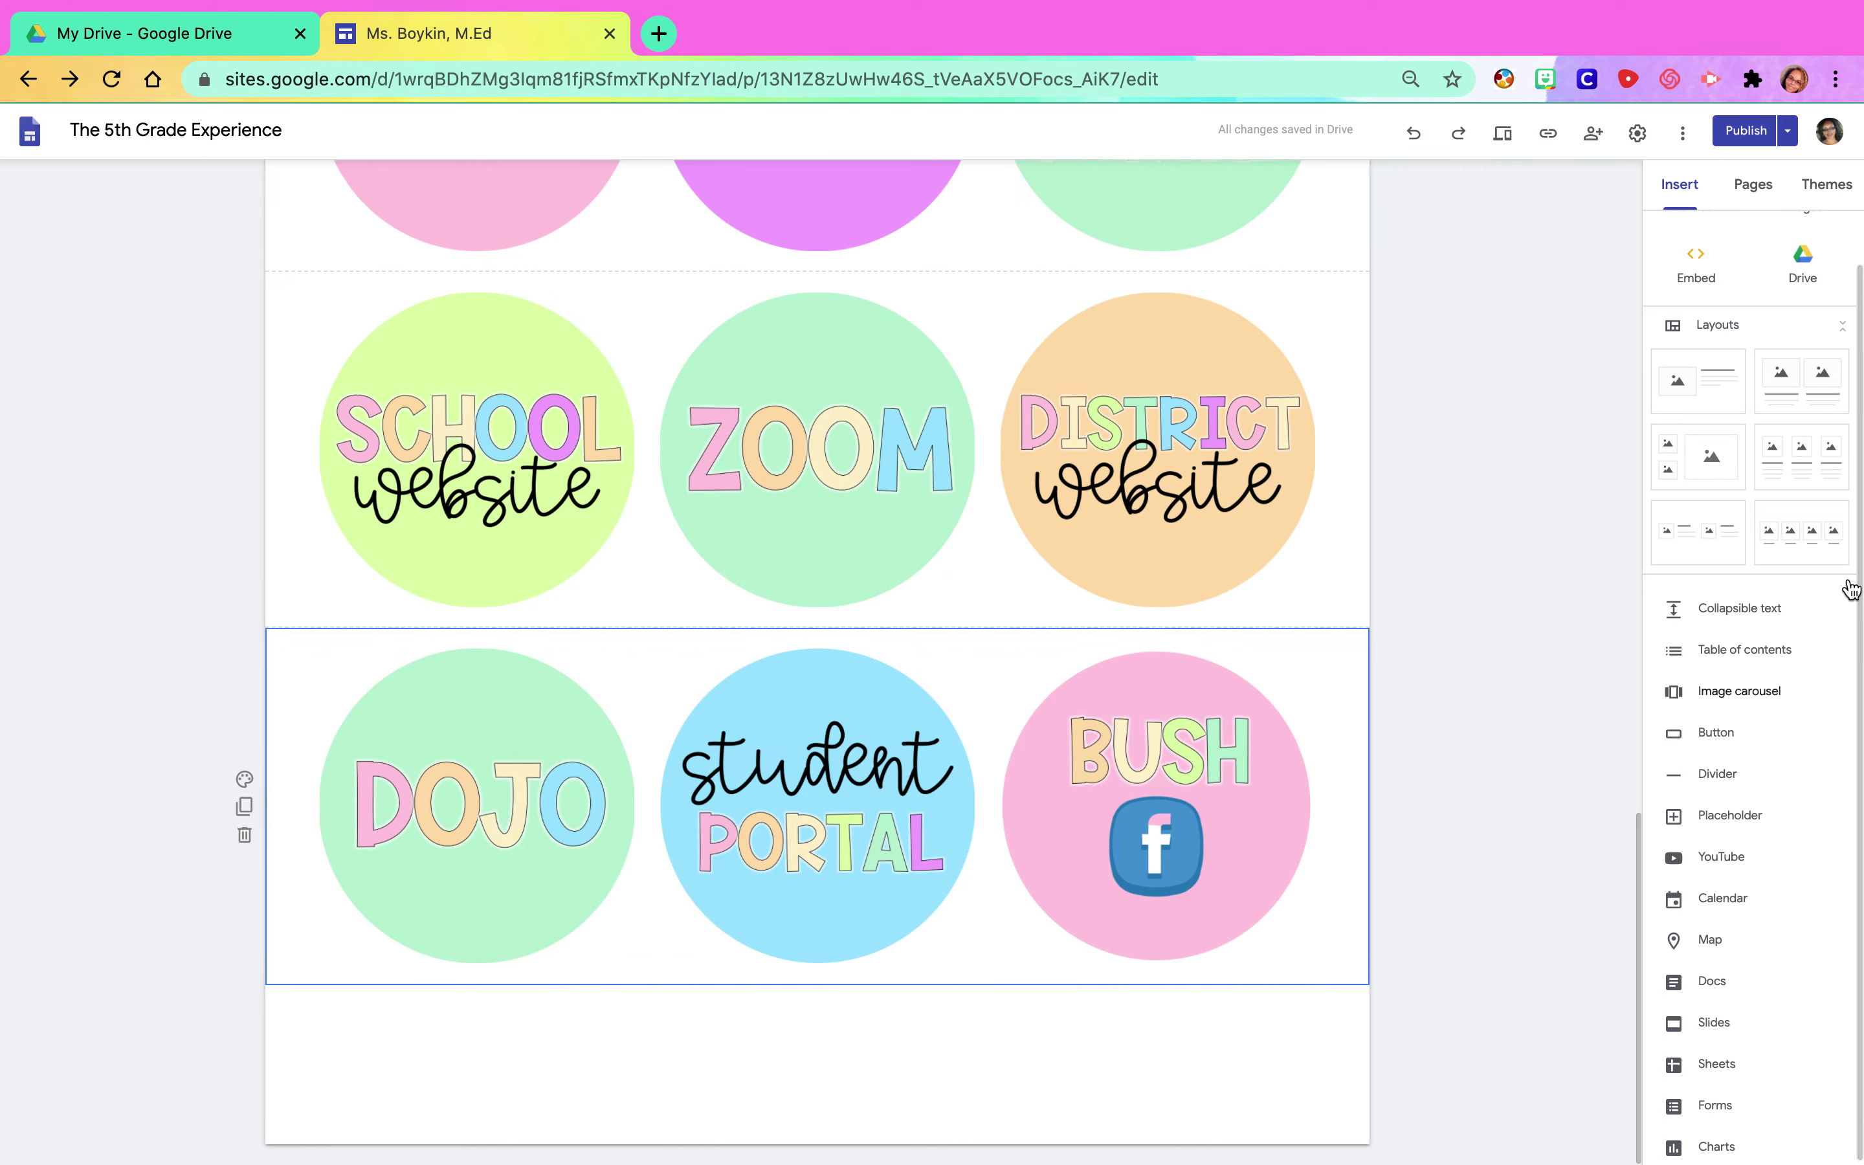
# - Insert a two-image layout section below the circle image rows
pyautogui.click(1563, 861)
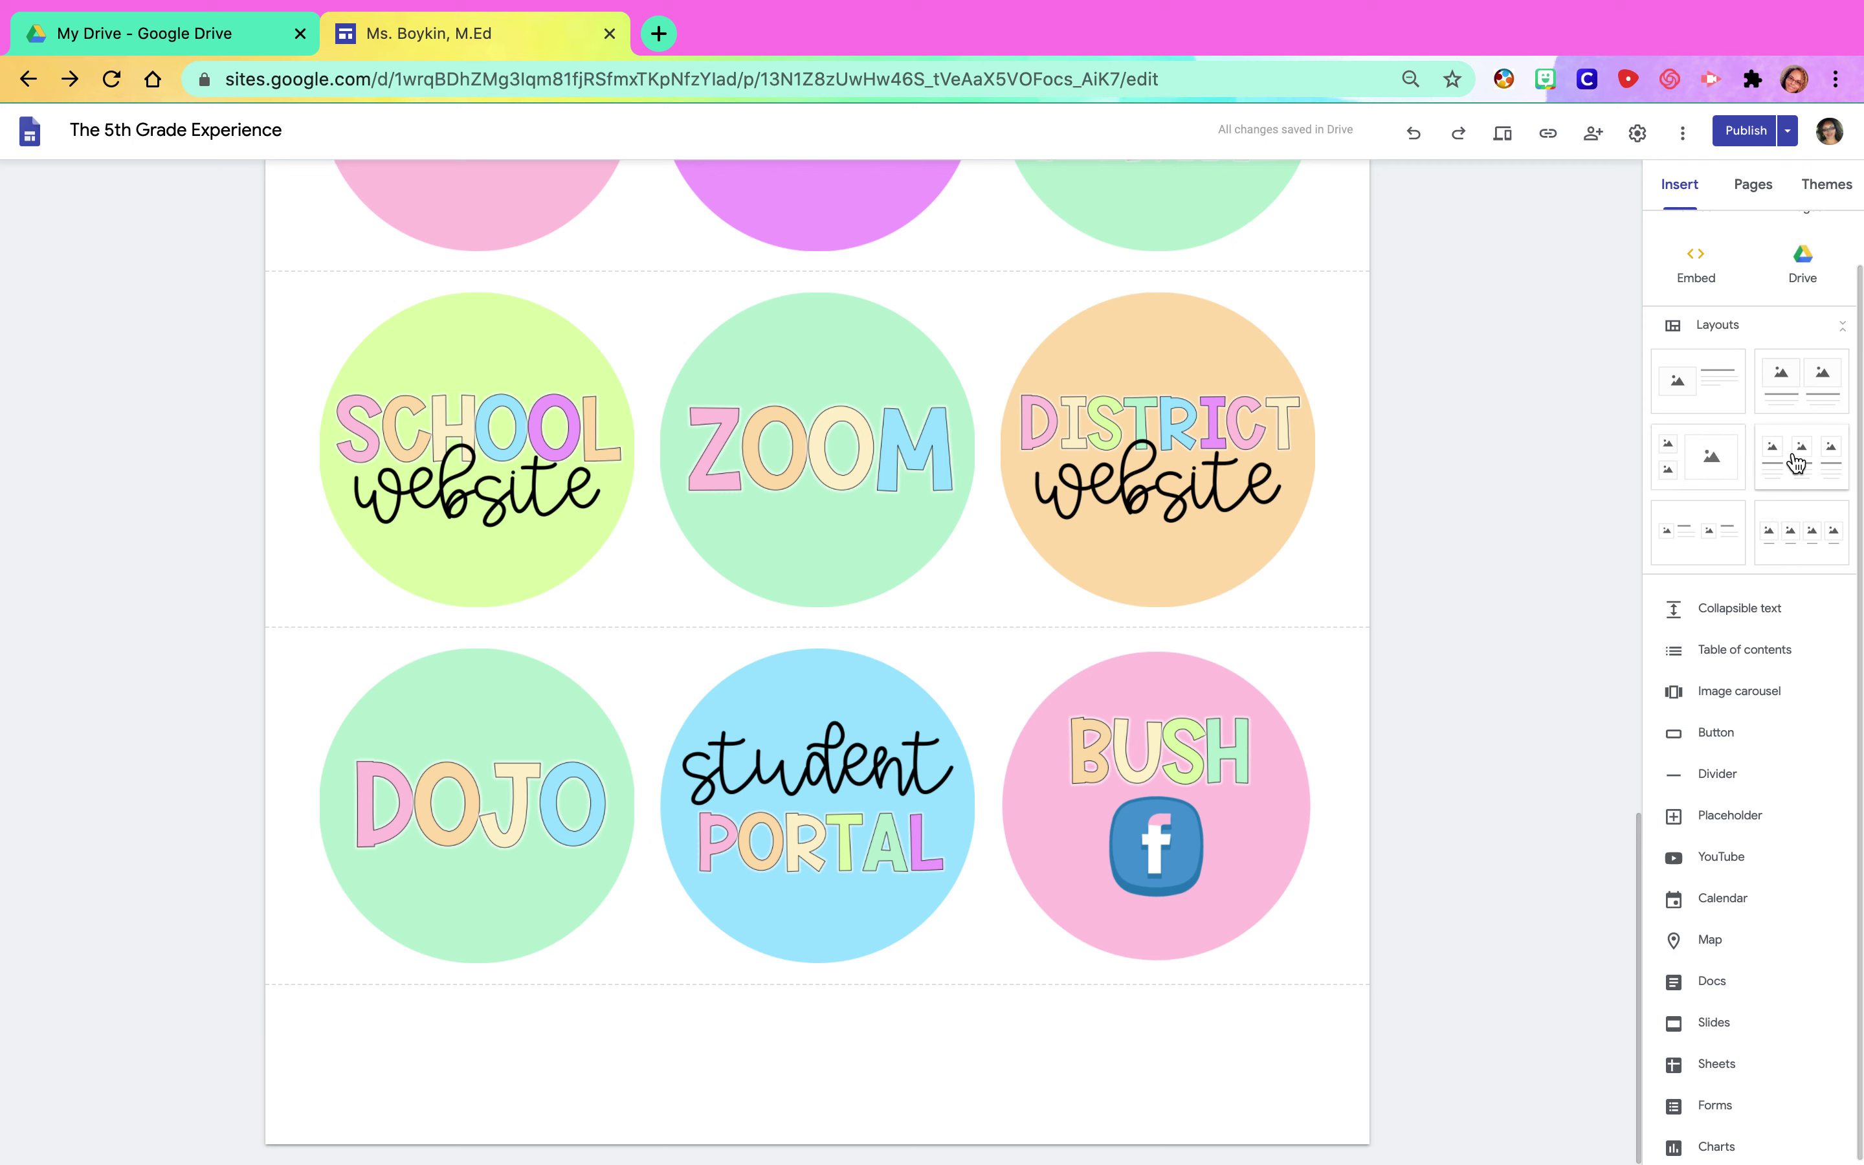
pyautogui.click(1799, 396)
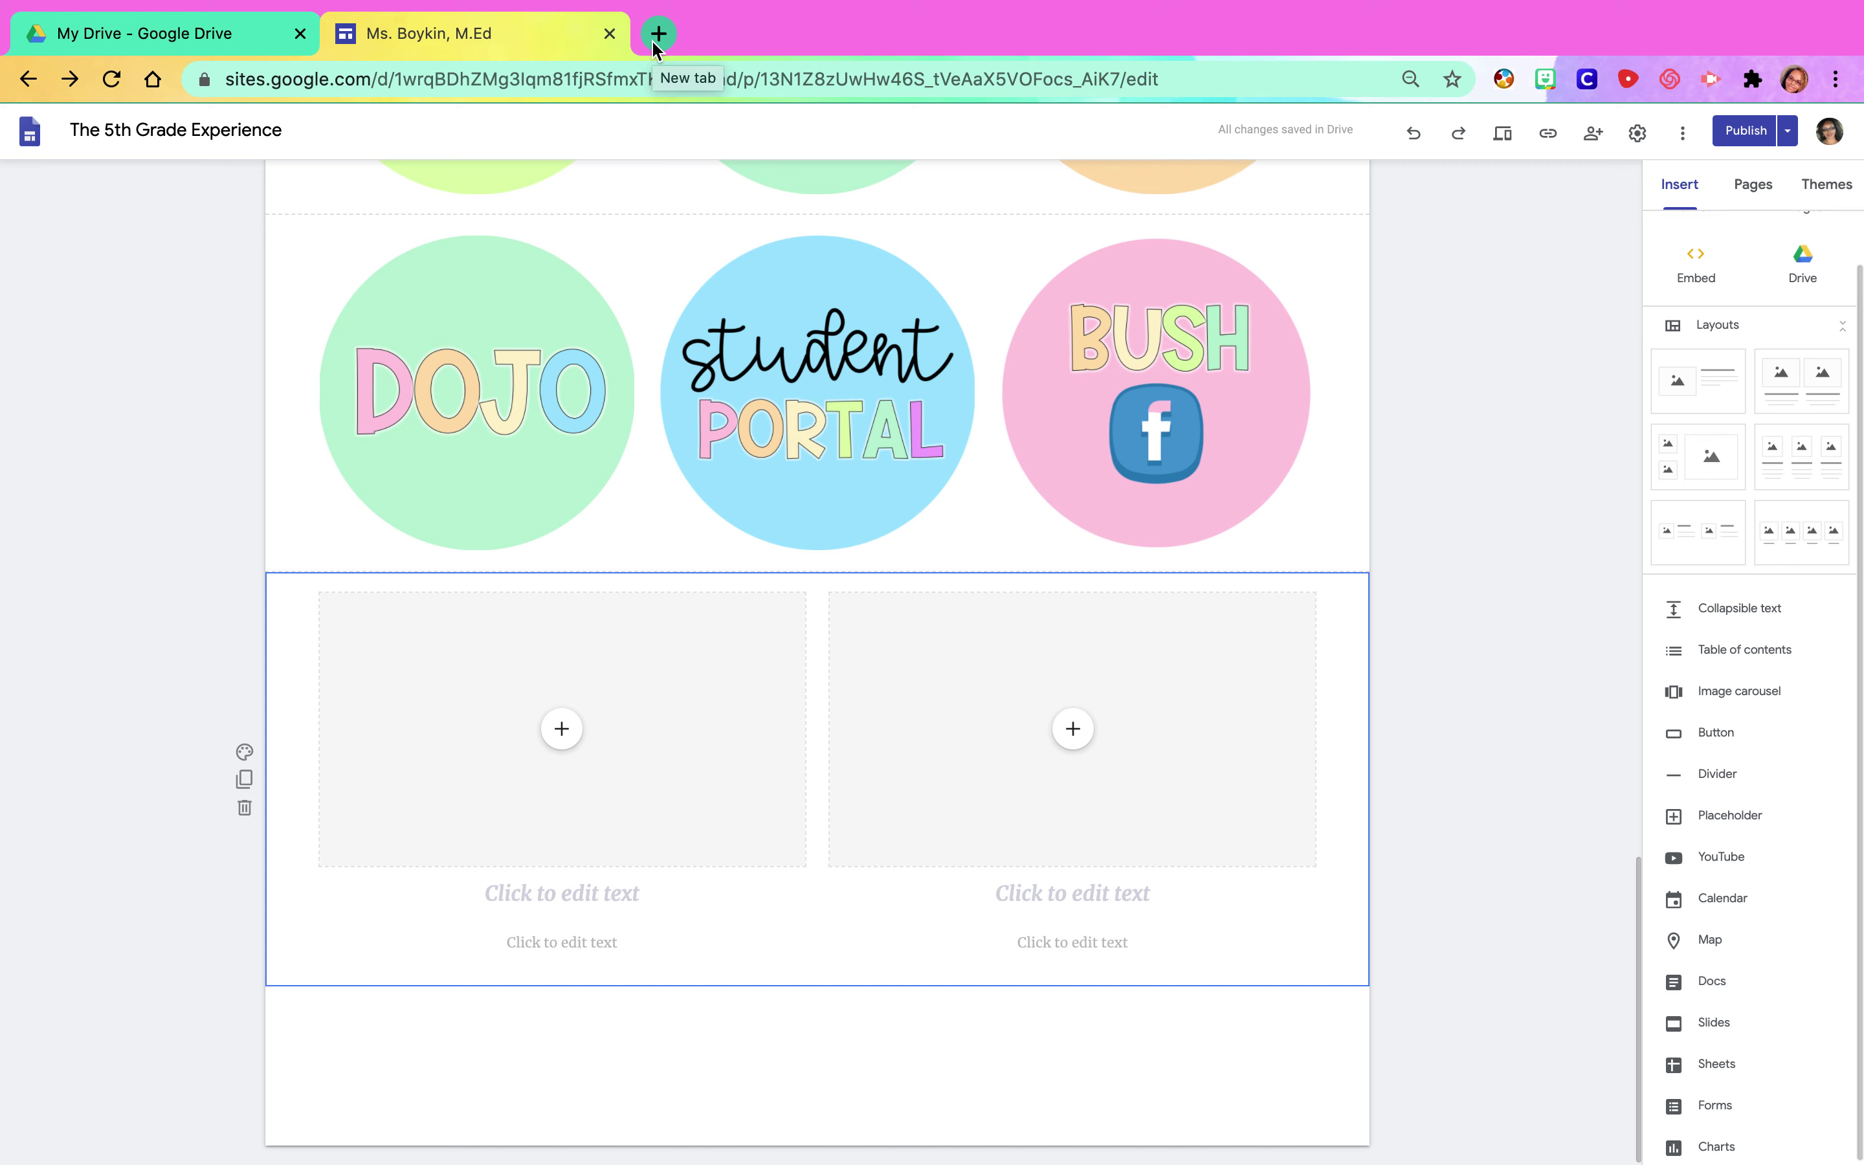
pyautogui.moveTo(9, 5)
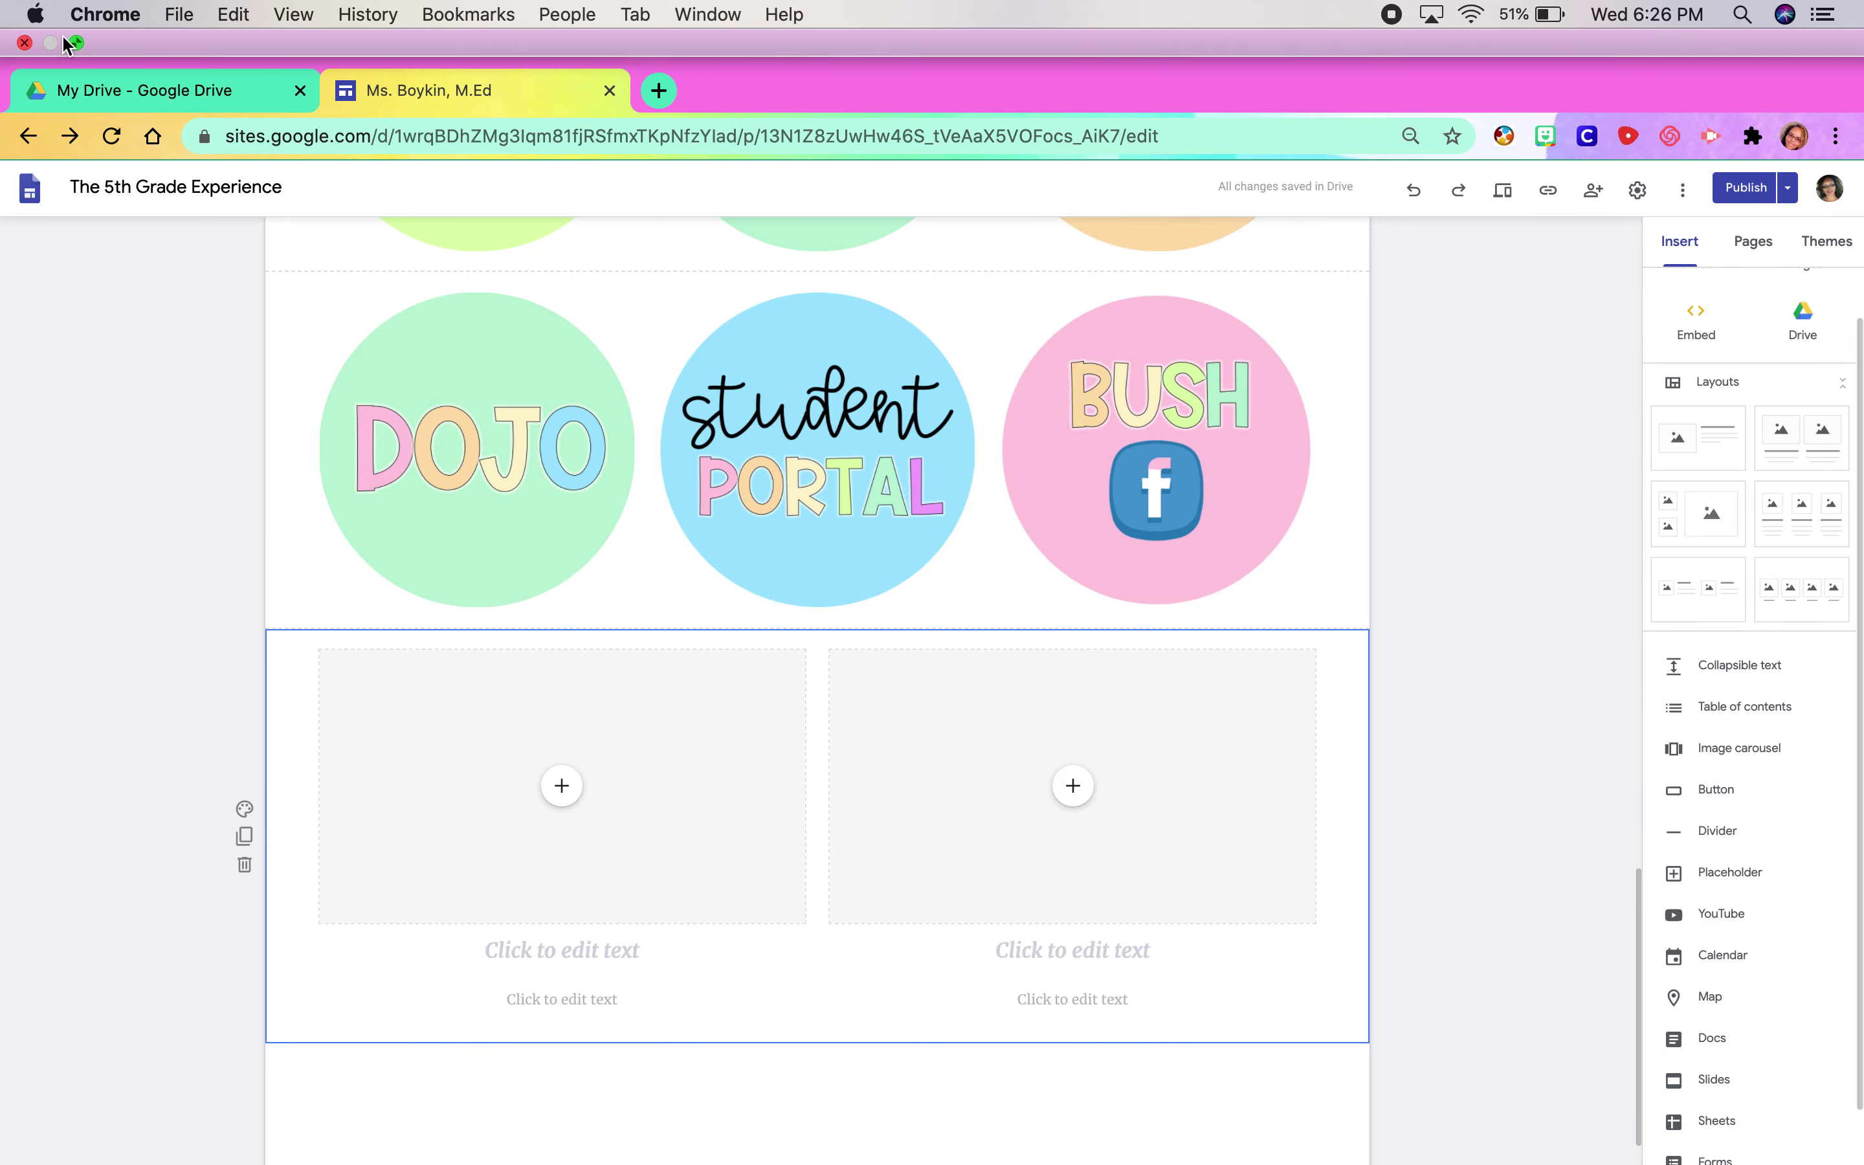
# - Search Google for 'class dojo images' in a new tab
pyautogui.click(658, 90)
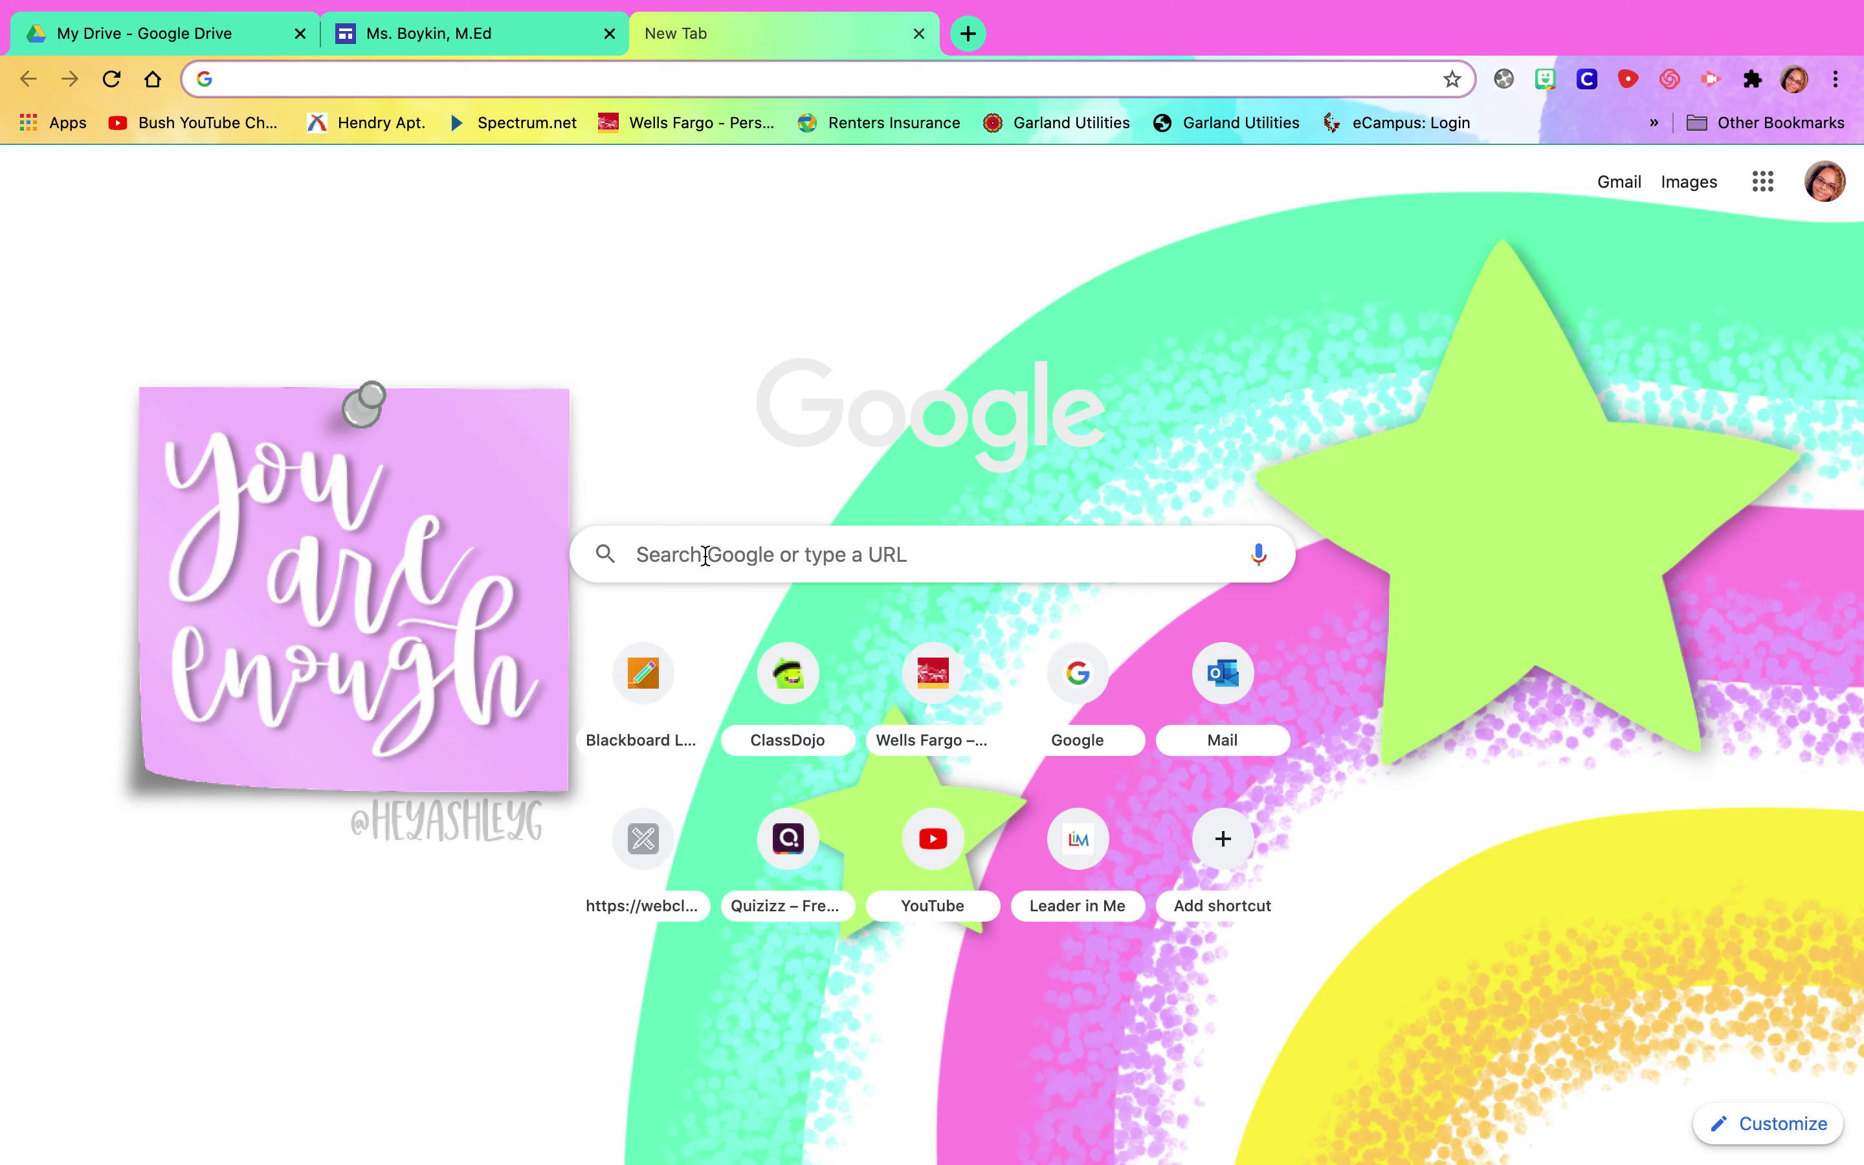
pyautogui.click(705, 554)
pyautogui.write('class dojo images')
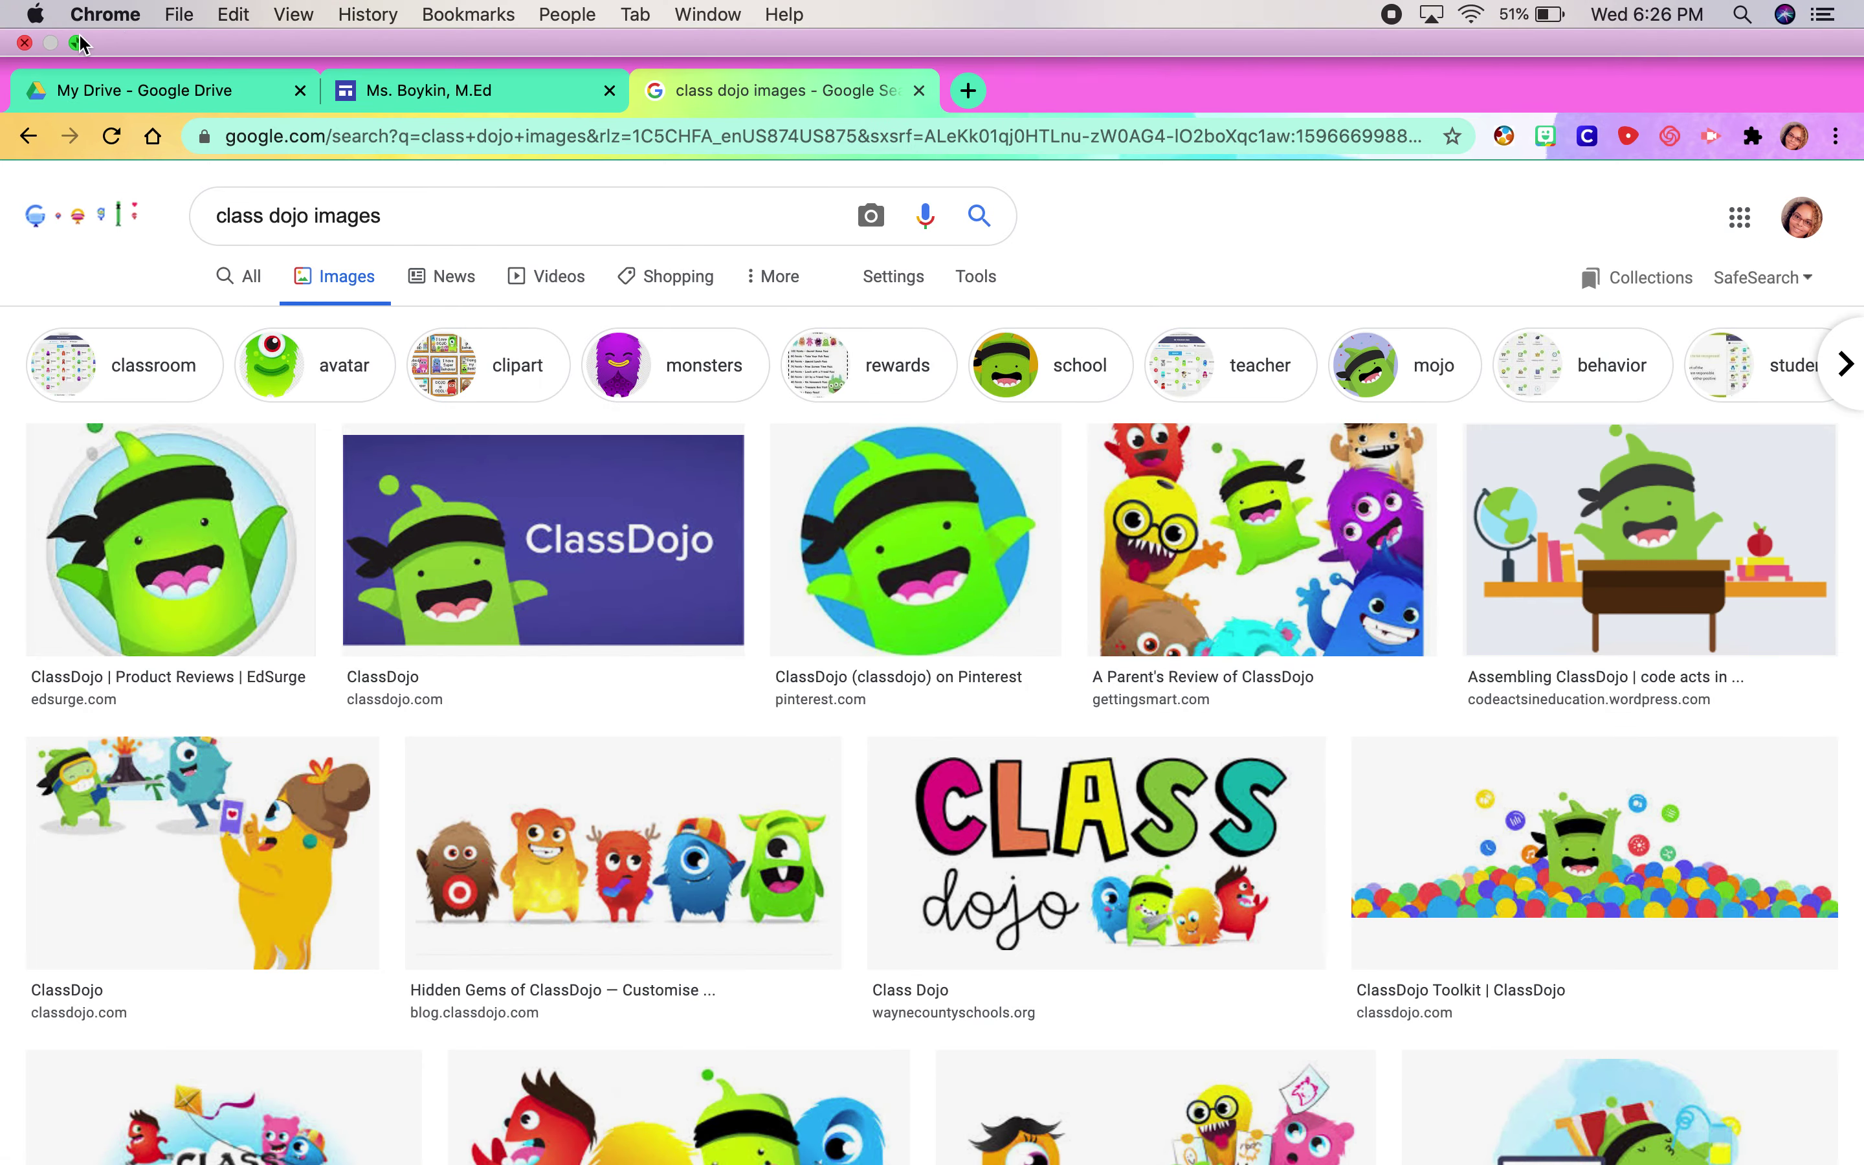
# - Save the colourful CLASS dojo picture to the desktop and select it for the site
pyautogui.click(77, 42)
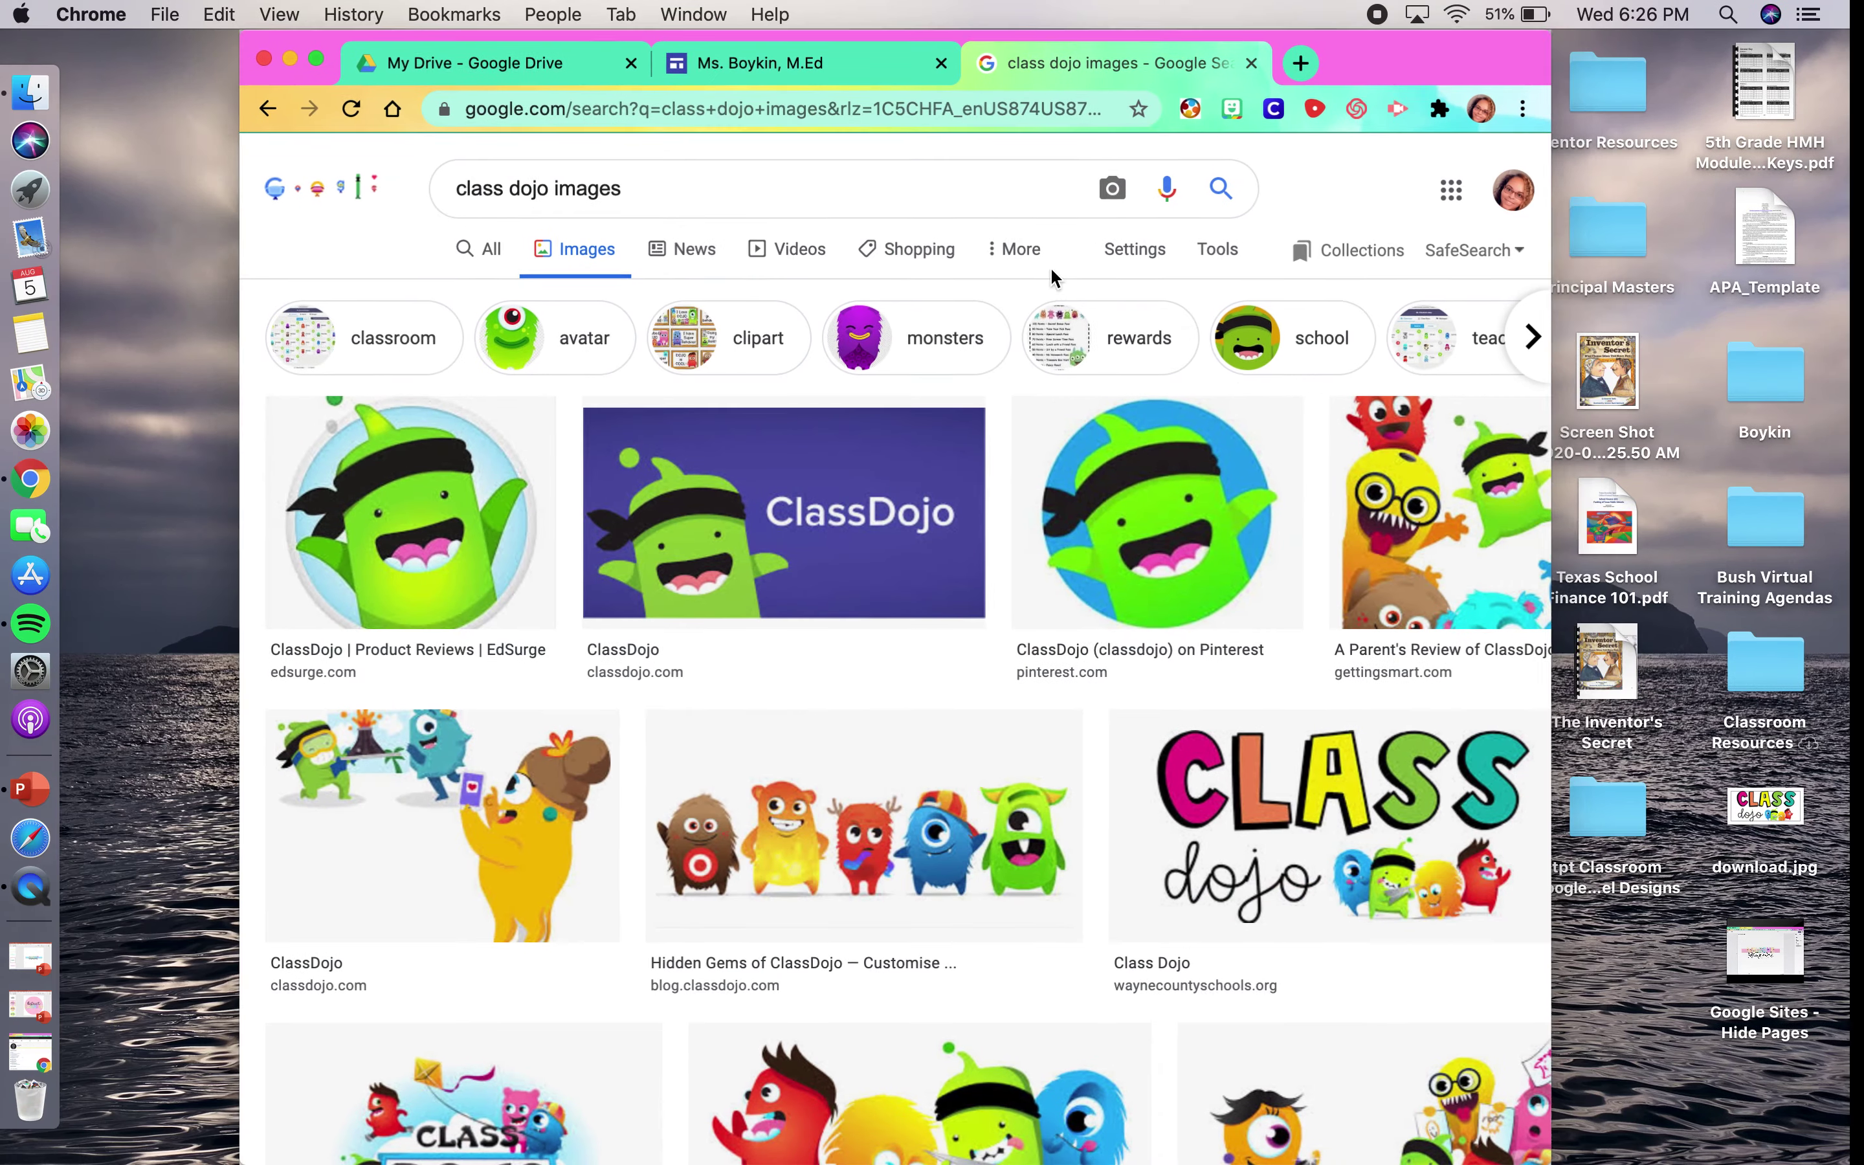
pyautogui.moveTo(543, 1090); pyautogui.dragTo(1690, 1038)
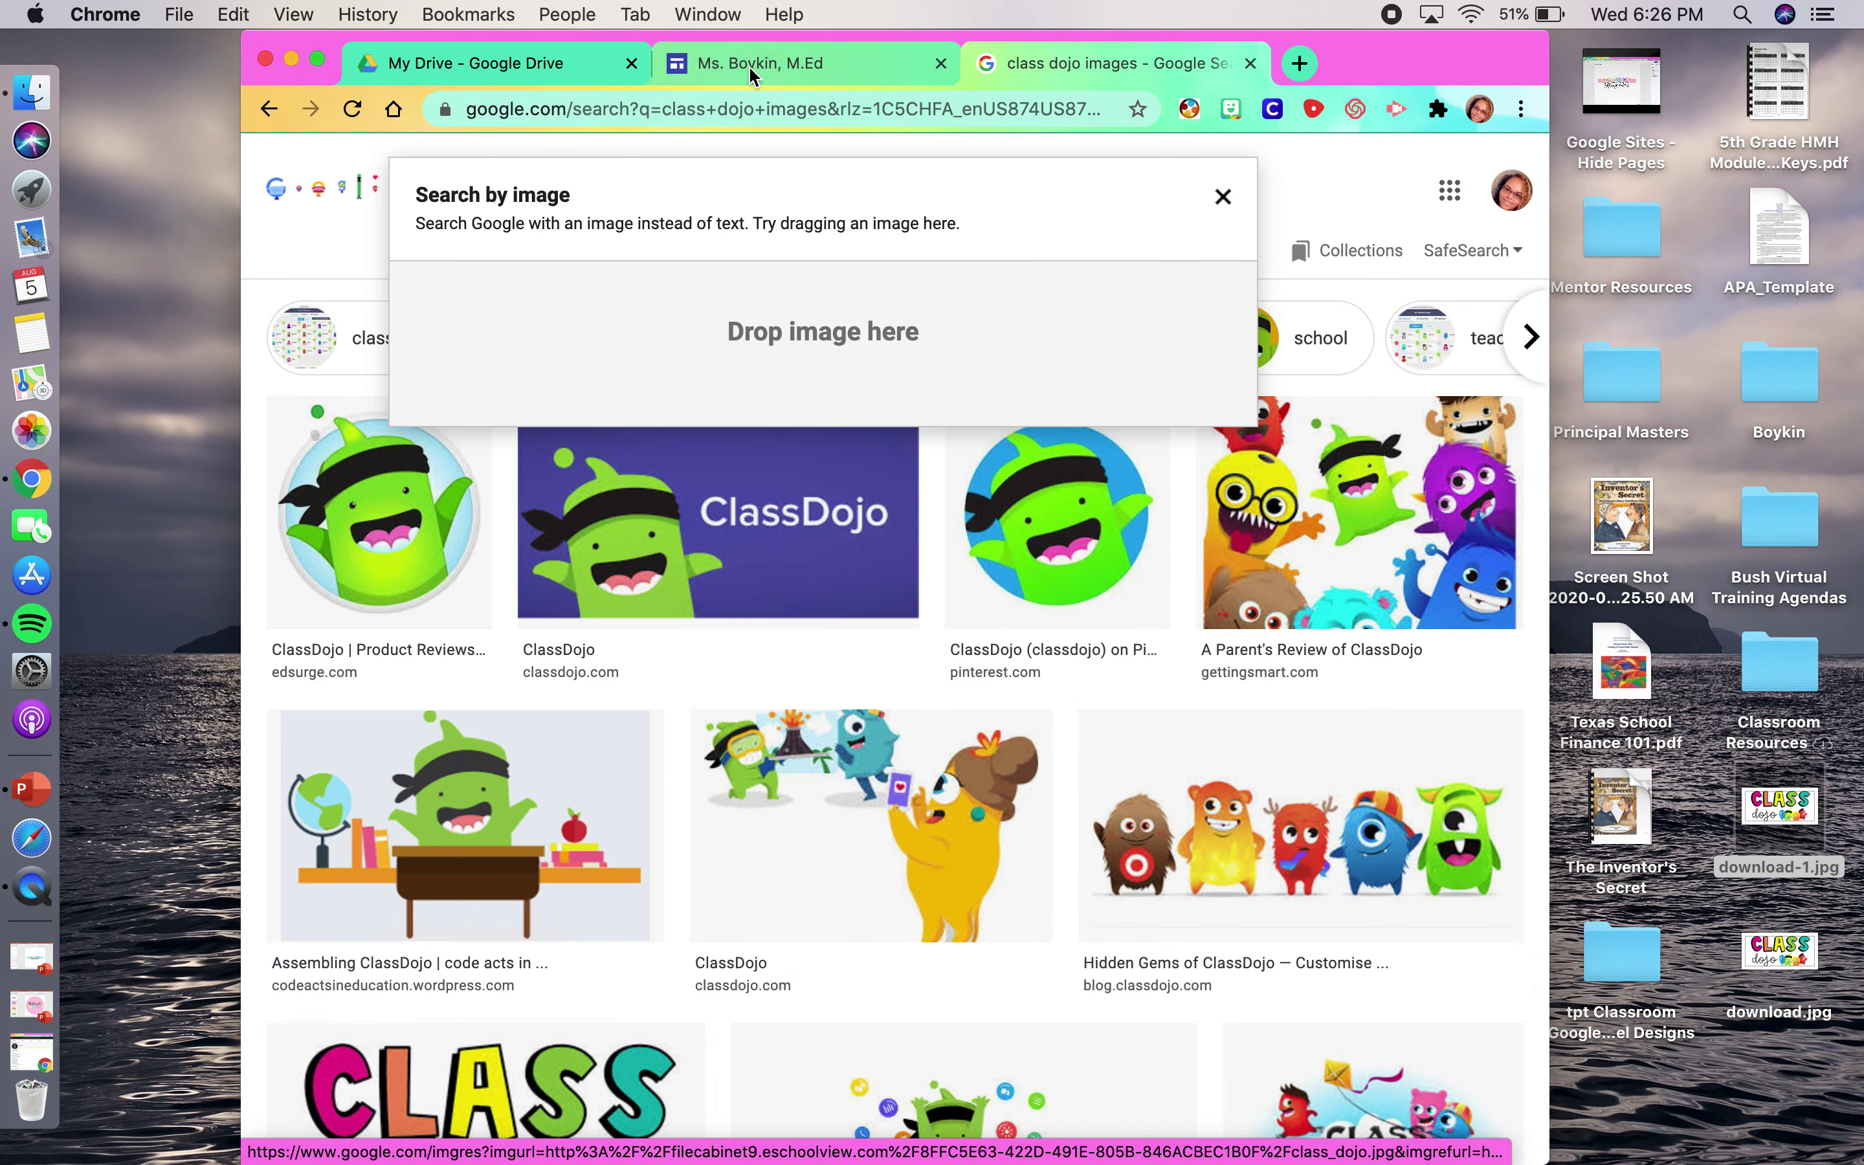
pyautogui.click(669, 51)
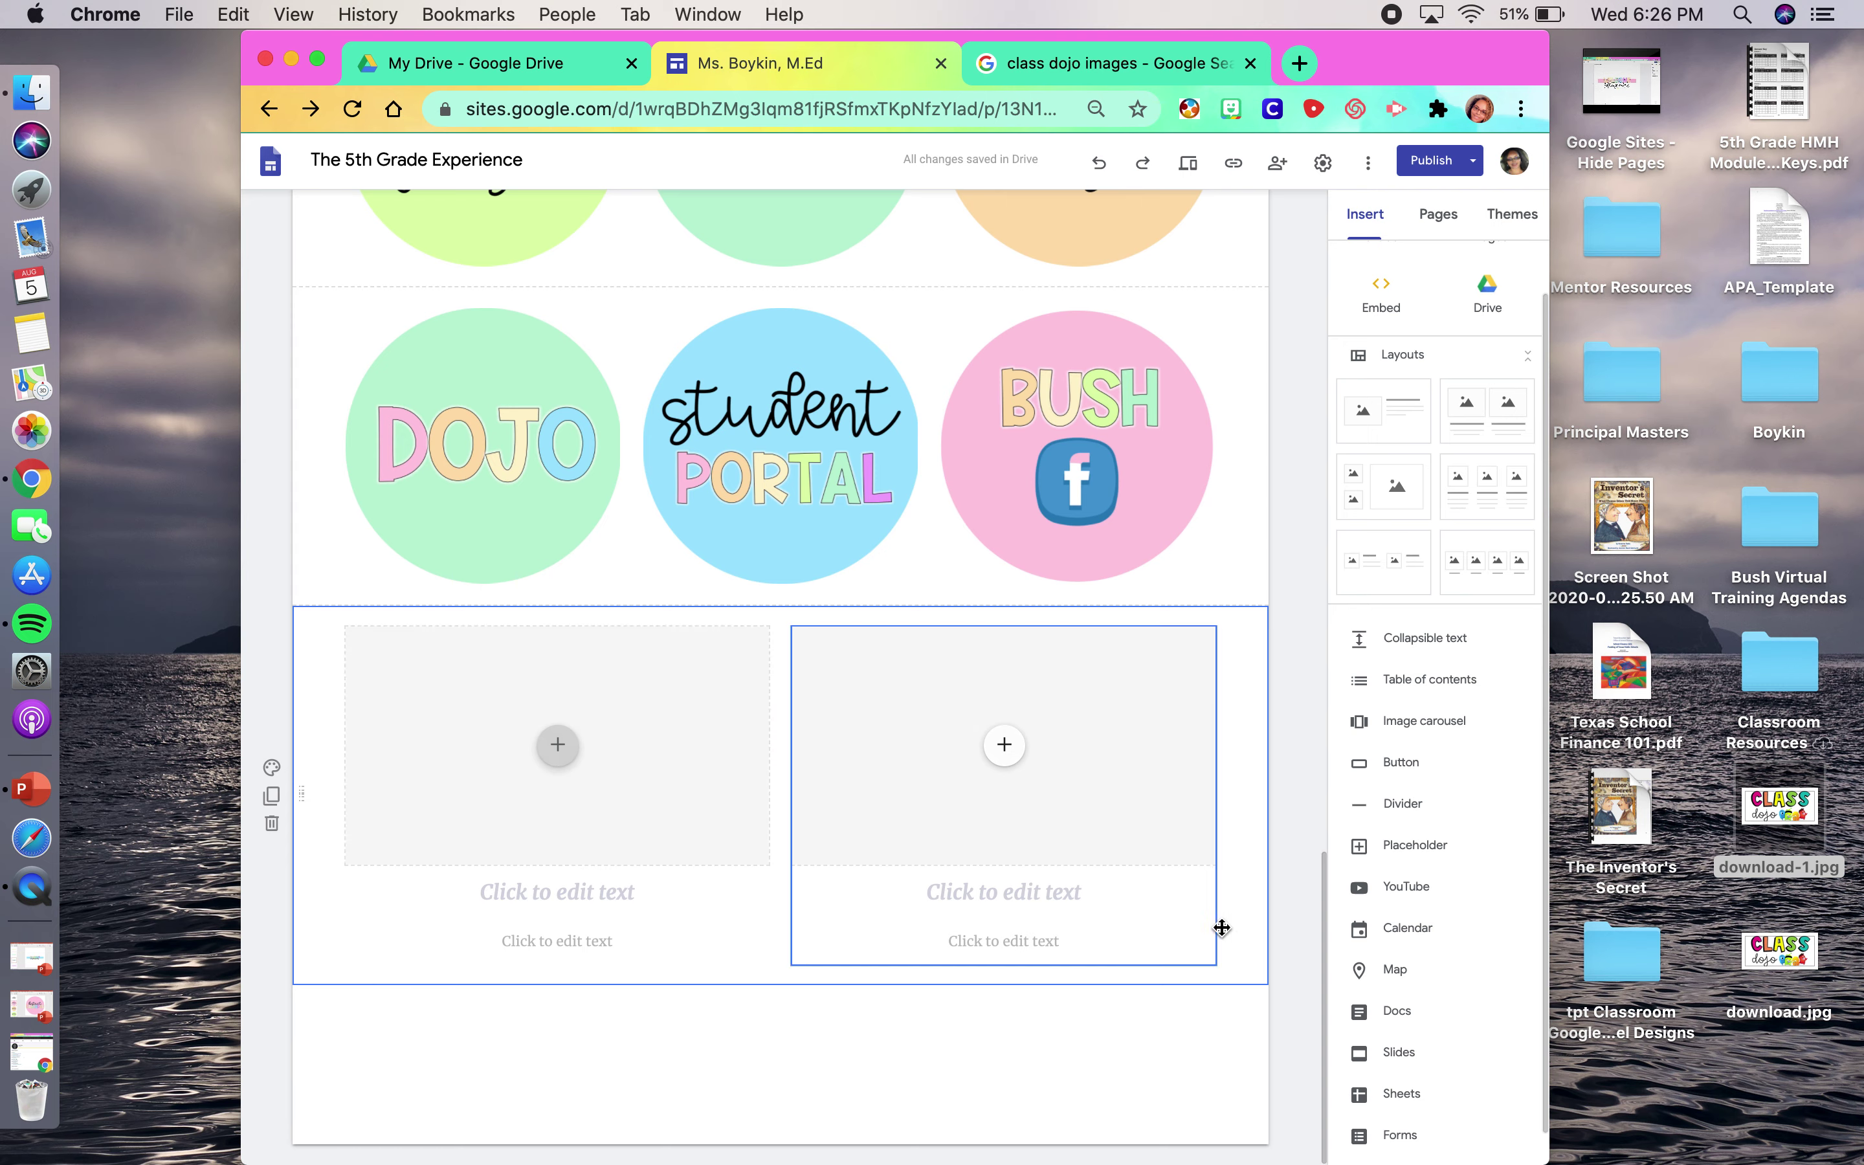
pyautogui.click(1781, 816)
# - Place download-1.jpg uncropped in the left placeholder and delete its caption text boxes
pyautogui.moveTo(1781, 817); pyautogui.dragTo(574, 747)
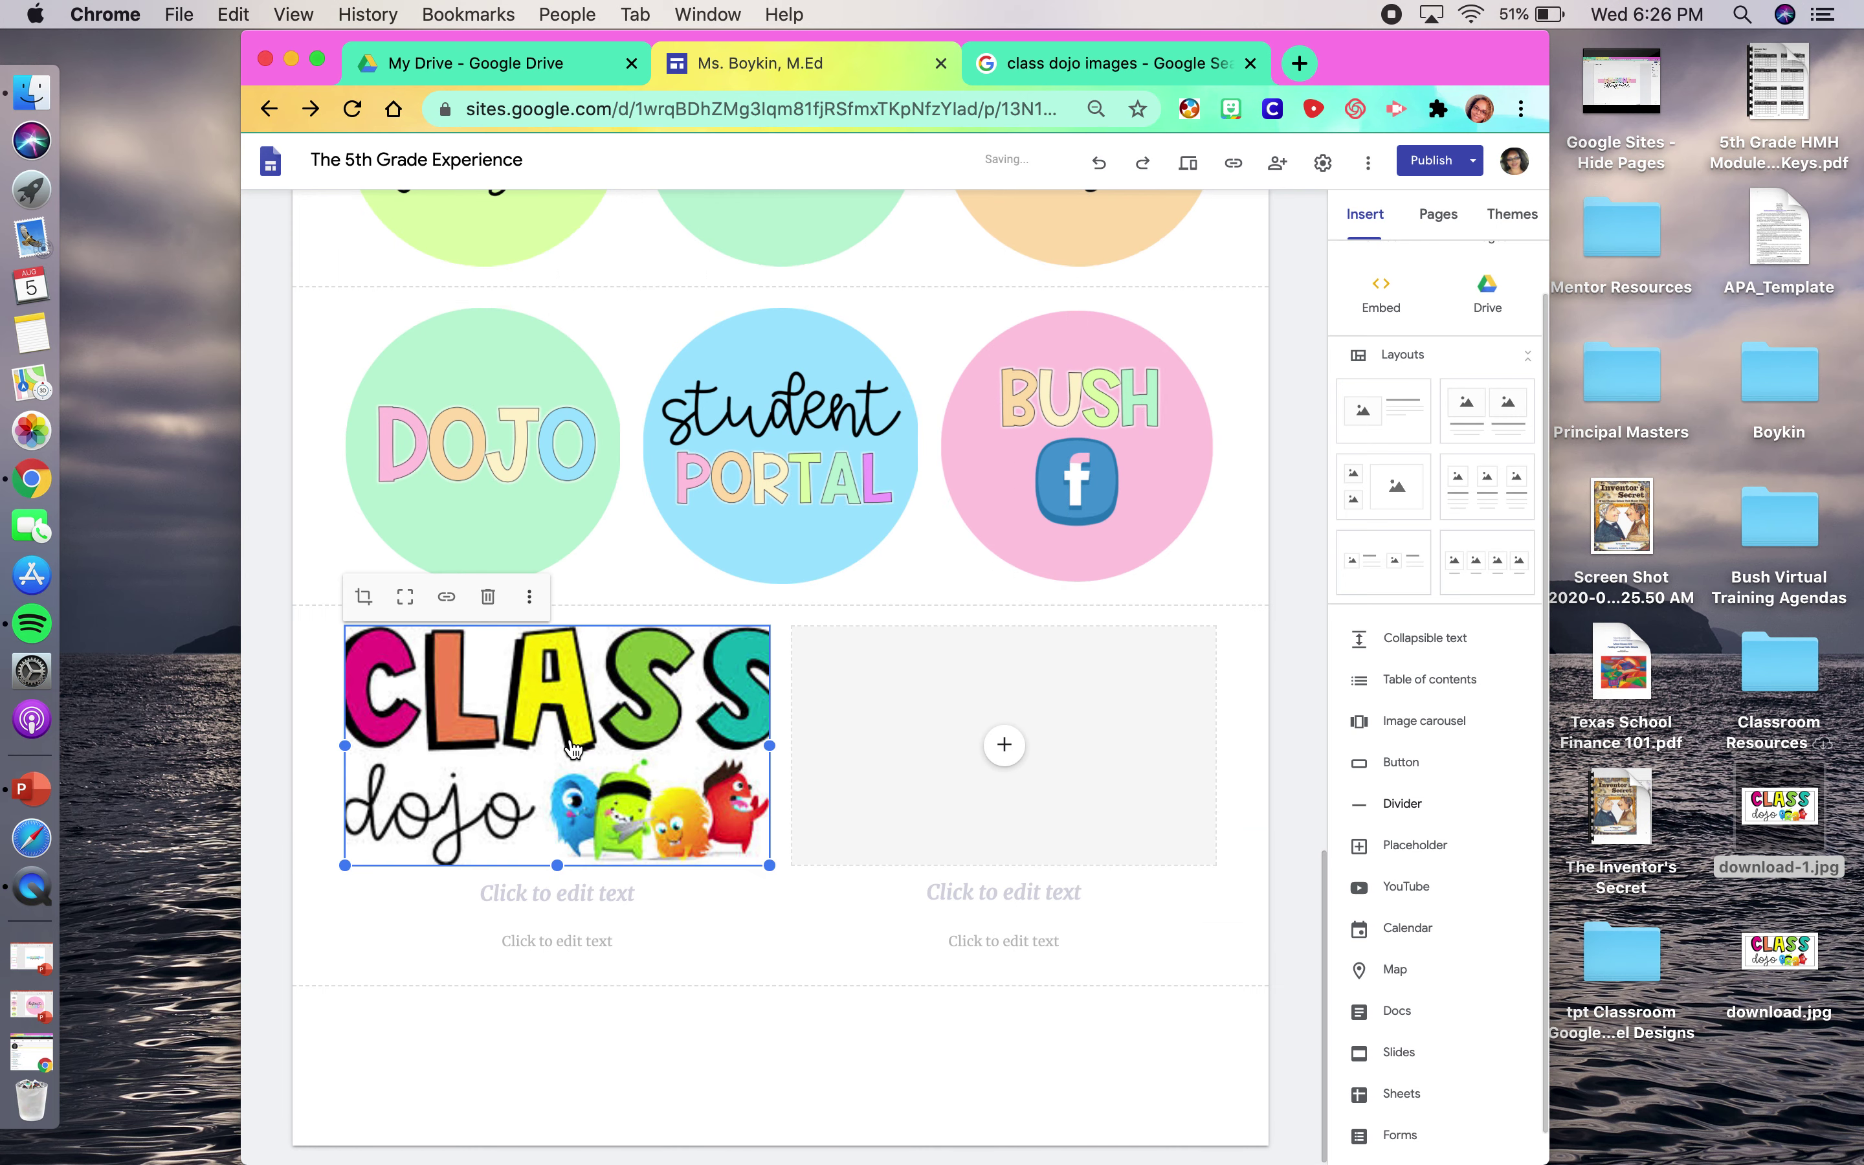
pyautogui.click(408, 607)
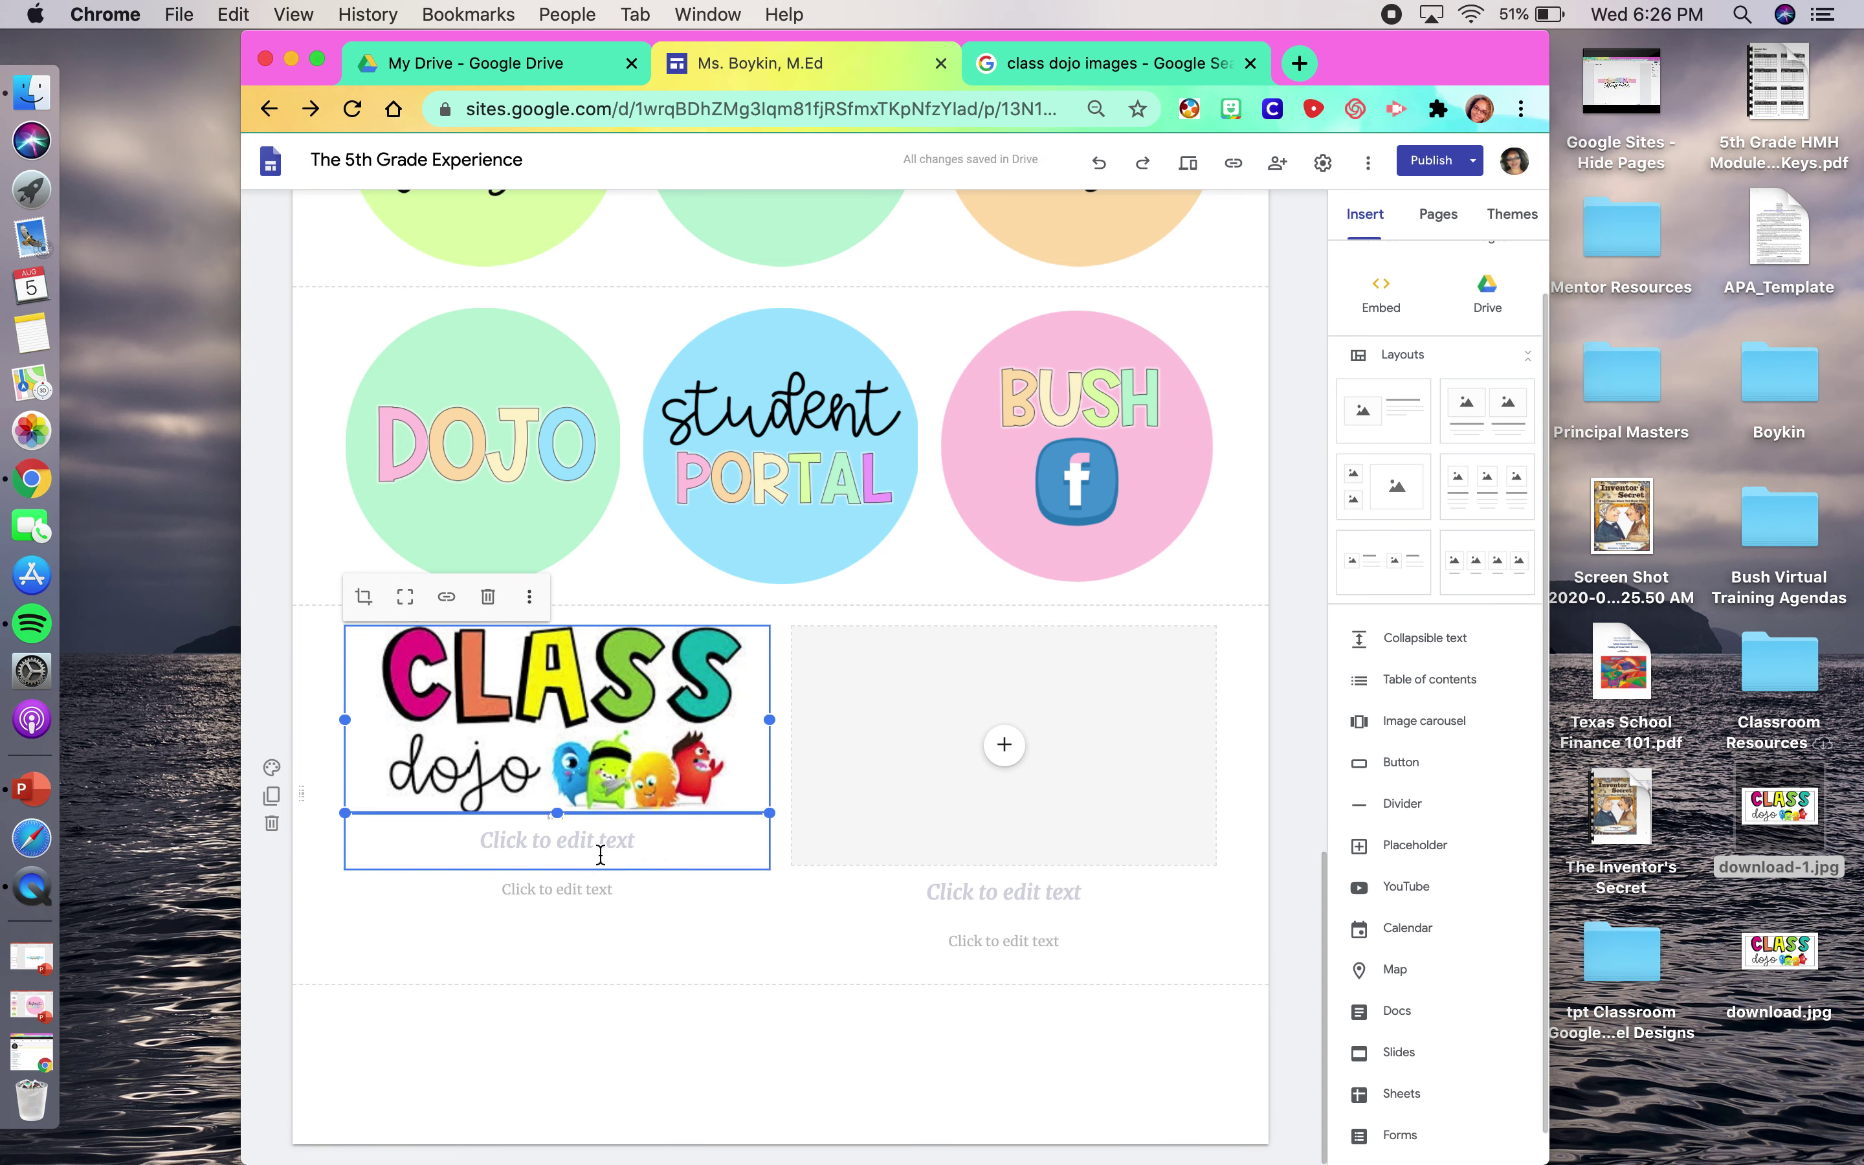
pyautogui.click(654, 842)
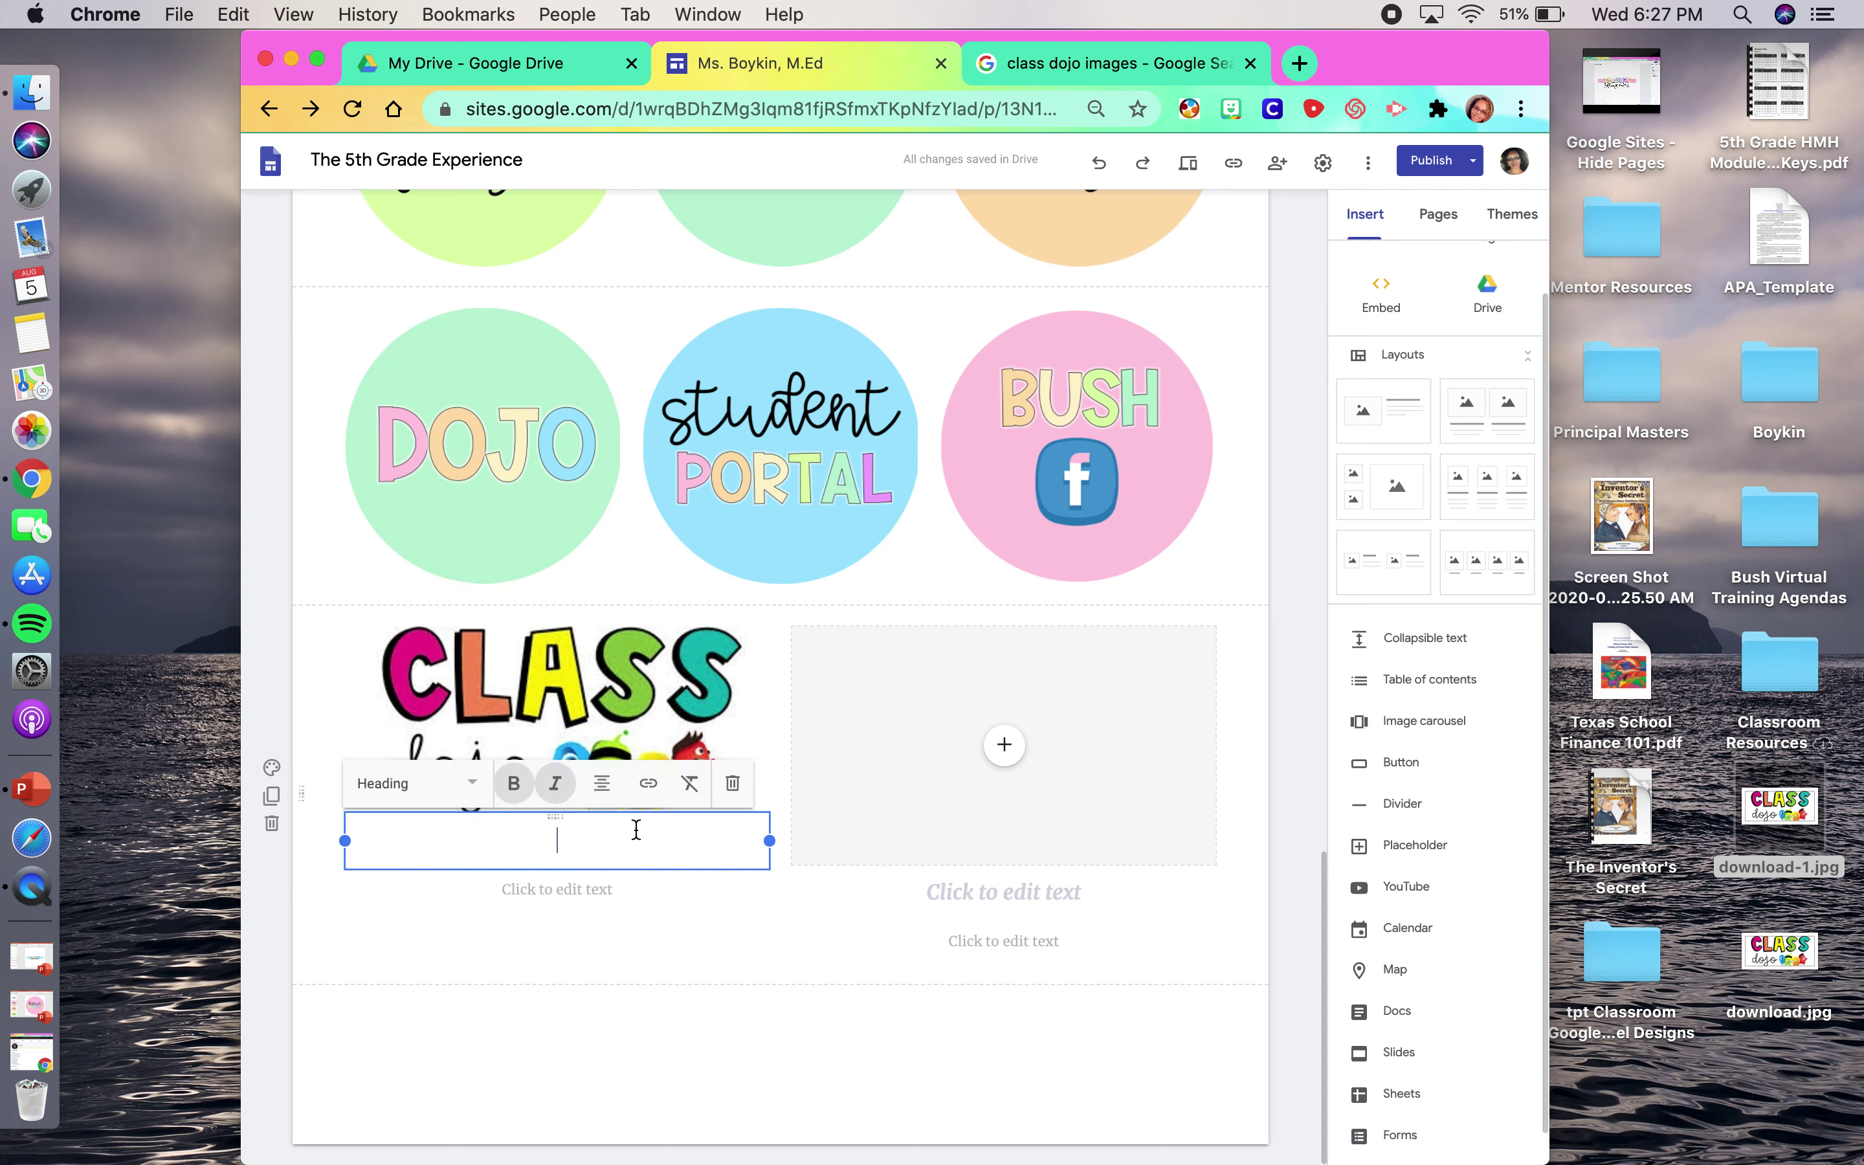
pyautogui.click(587, 841)
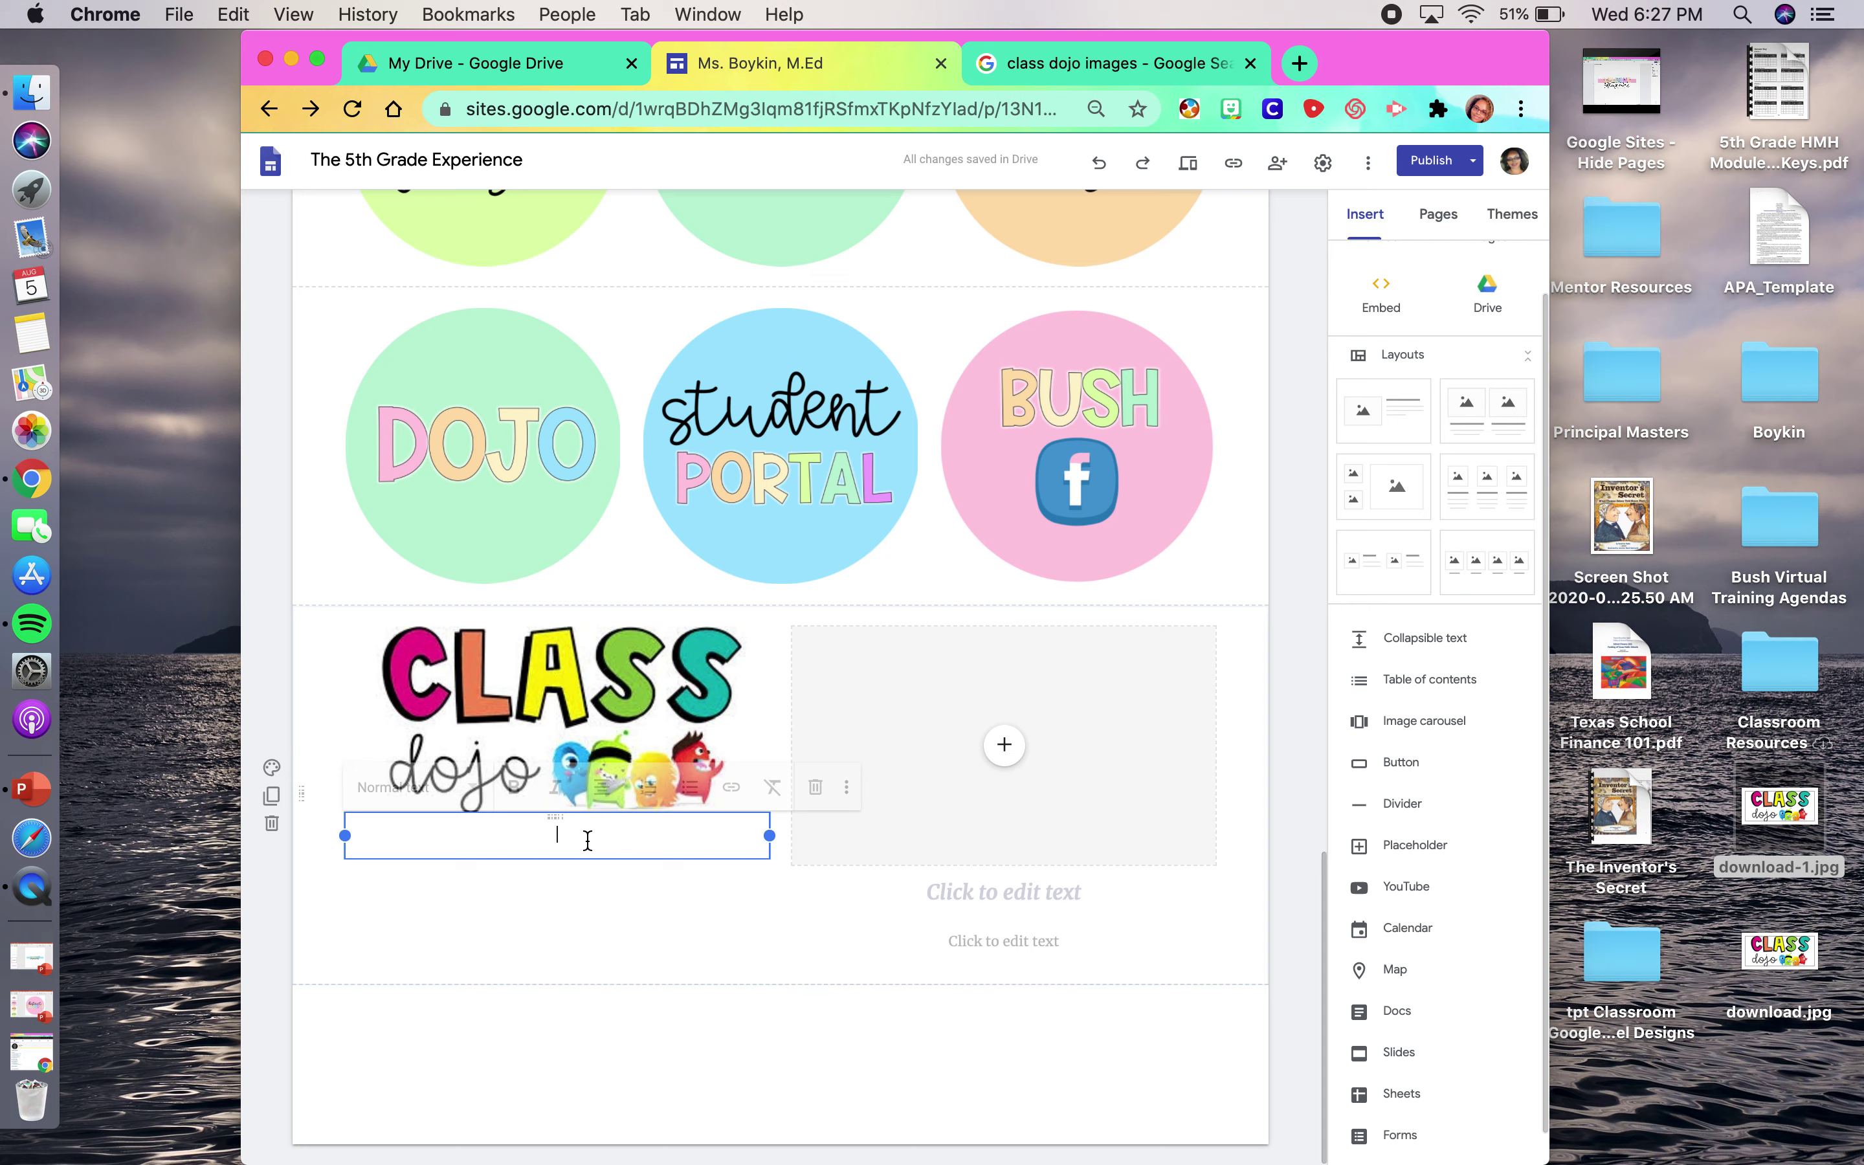
pyautogui.click(815, 786)
pyautogui.click(317, 58)
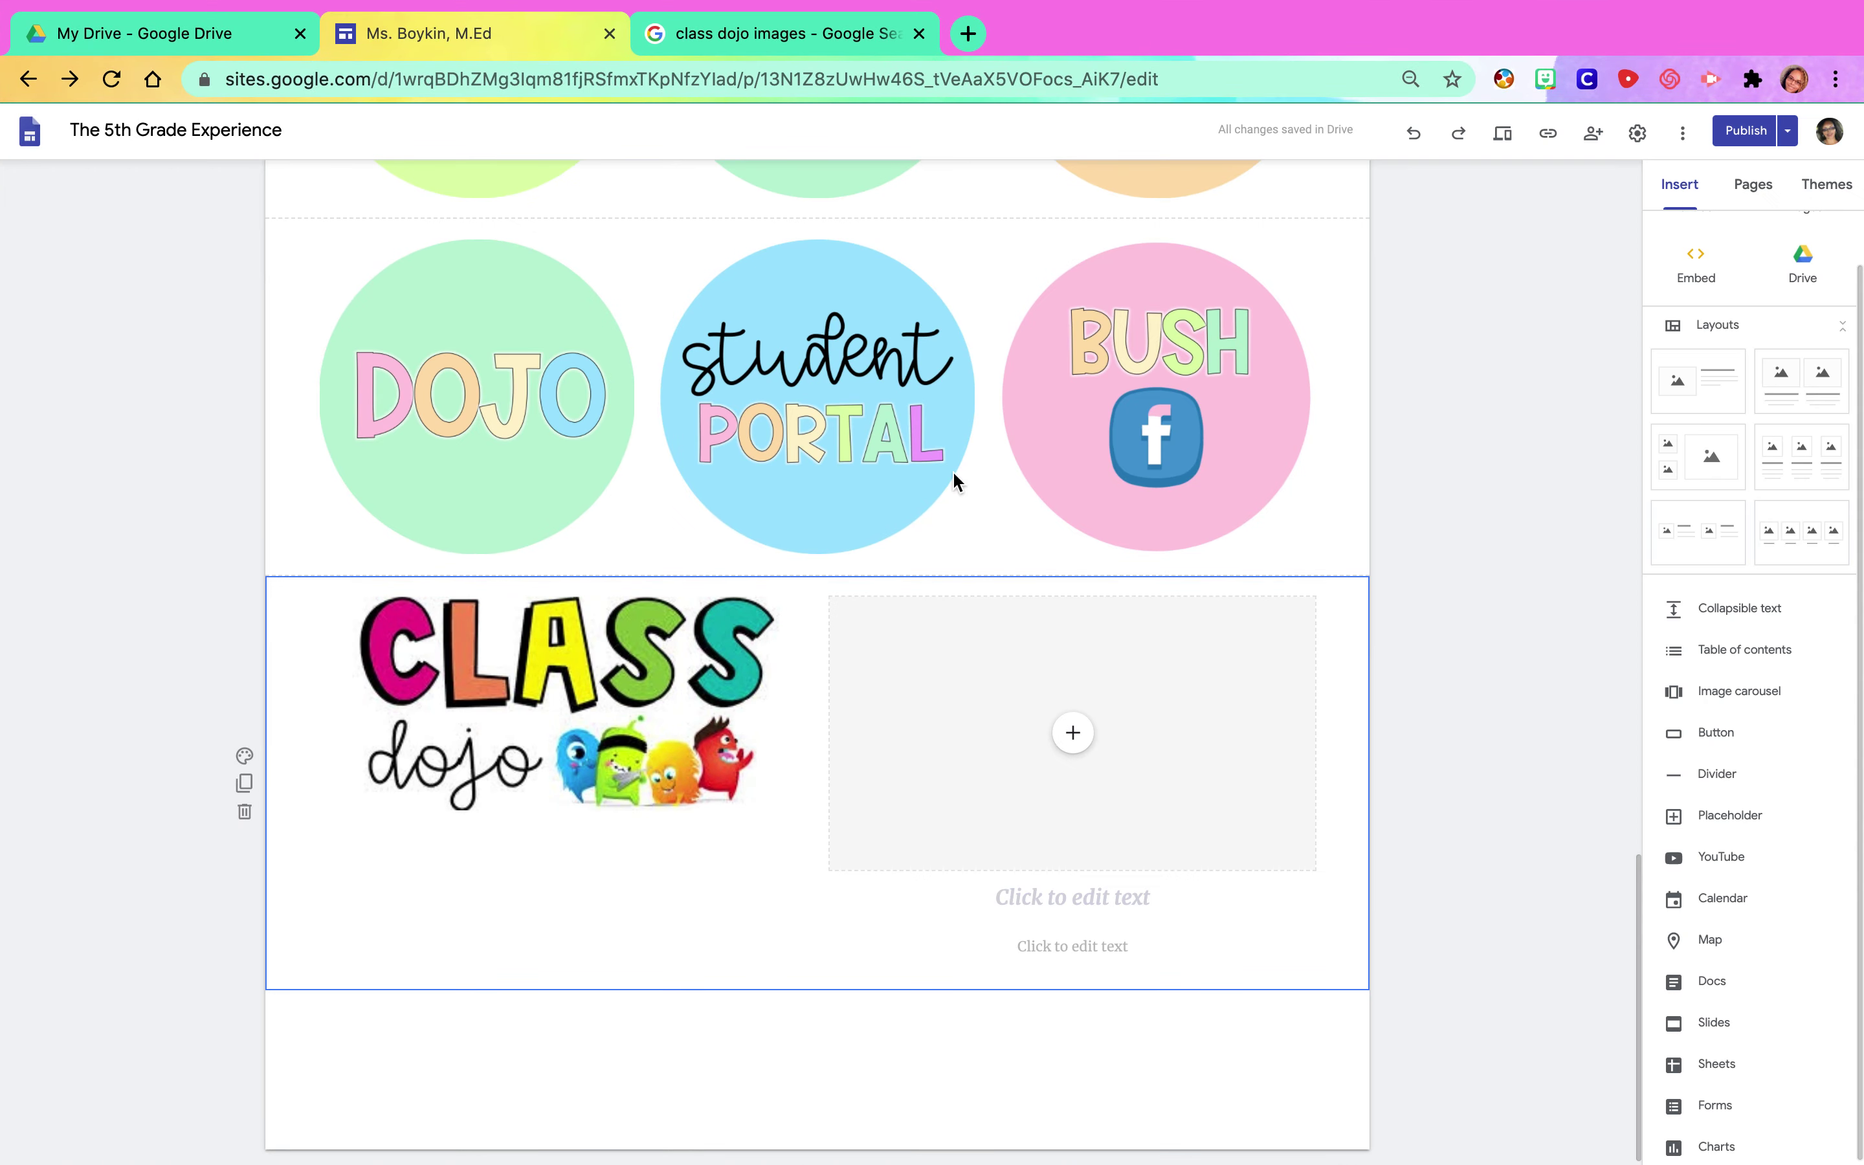
pyautogui.click(855, 48)
# - Go to the ClassDojo website
pyautogui.click(810, 77)
pyautogui.write('classdojo')
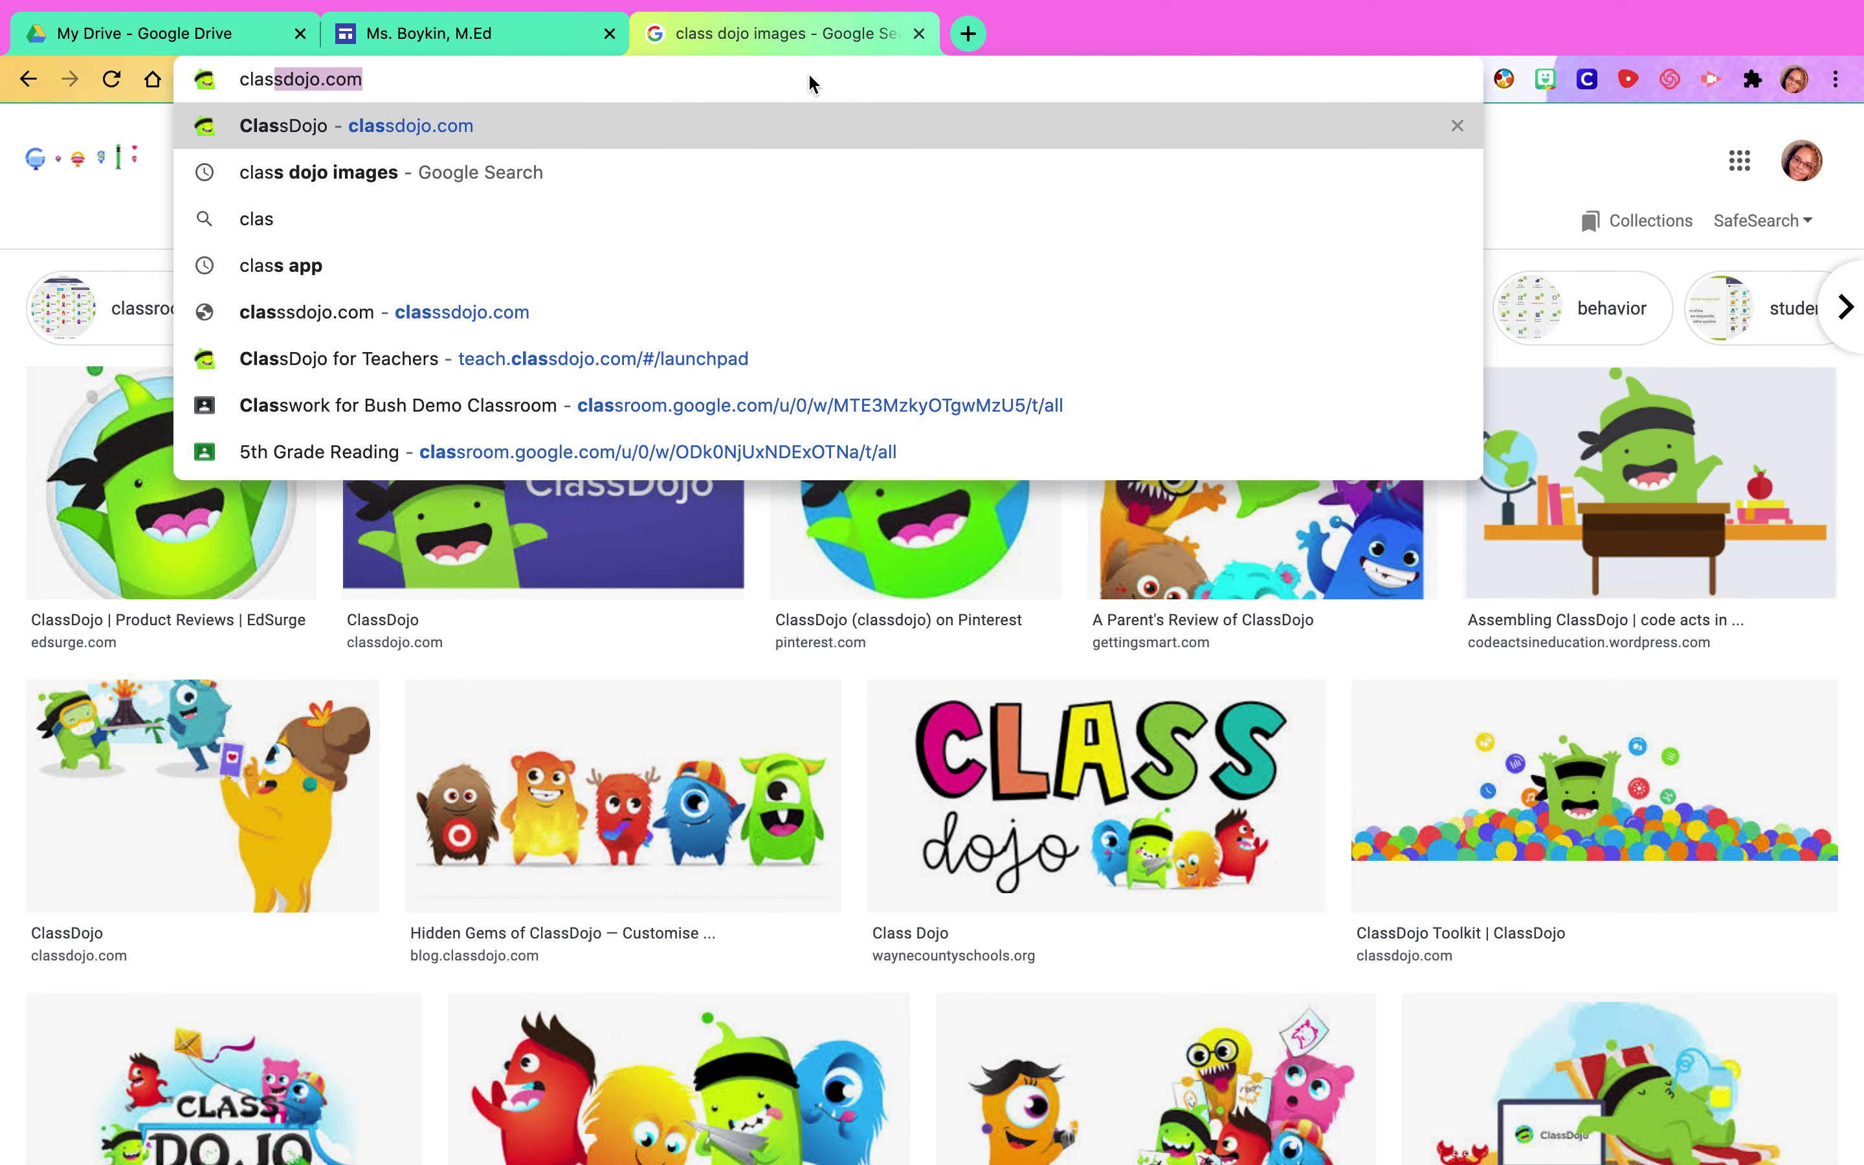
pyautogui.press('Return')
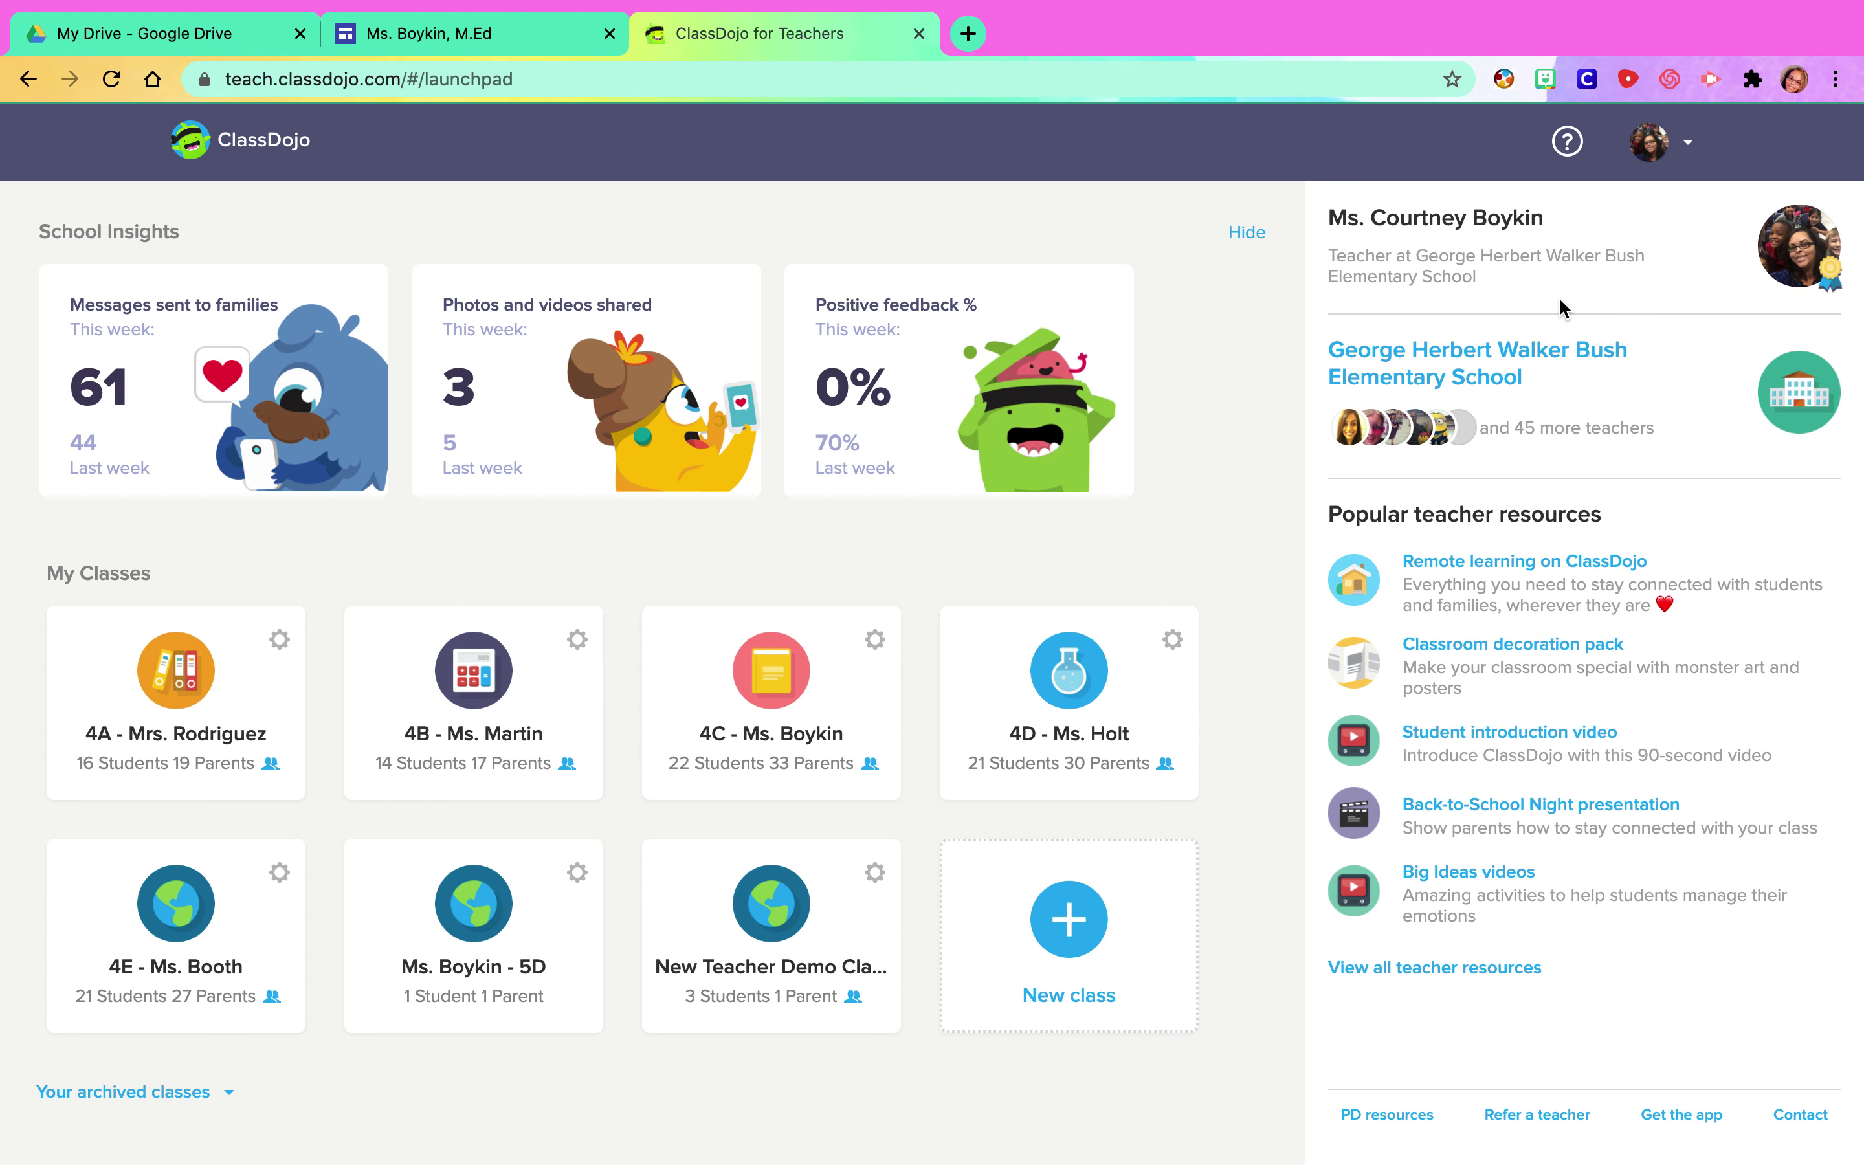
# - Copy the 5D class's single shared parent invite link from Class invites
pyautogui.click(479, 933)
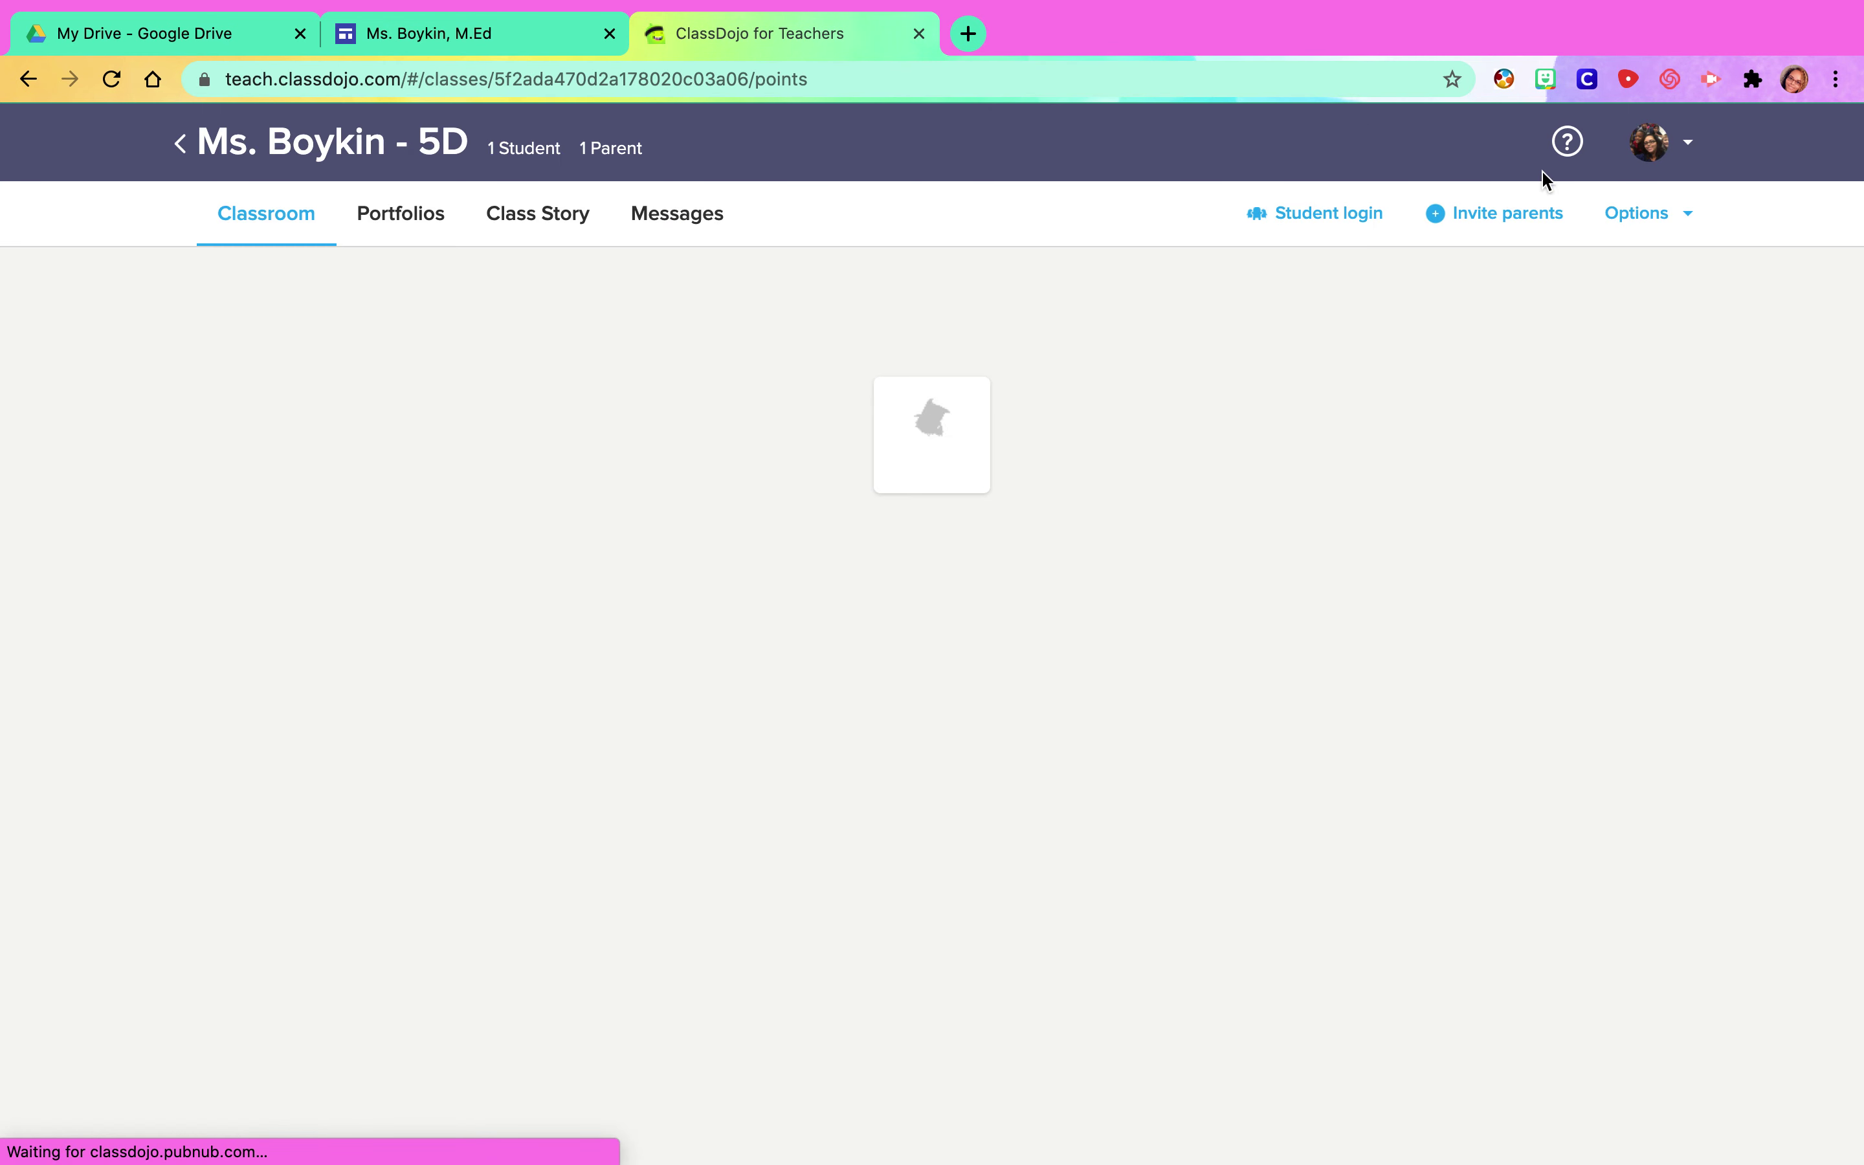
pyautogui.click(1528, 219)
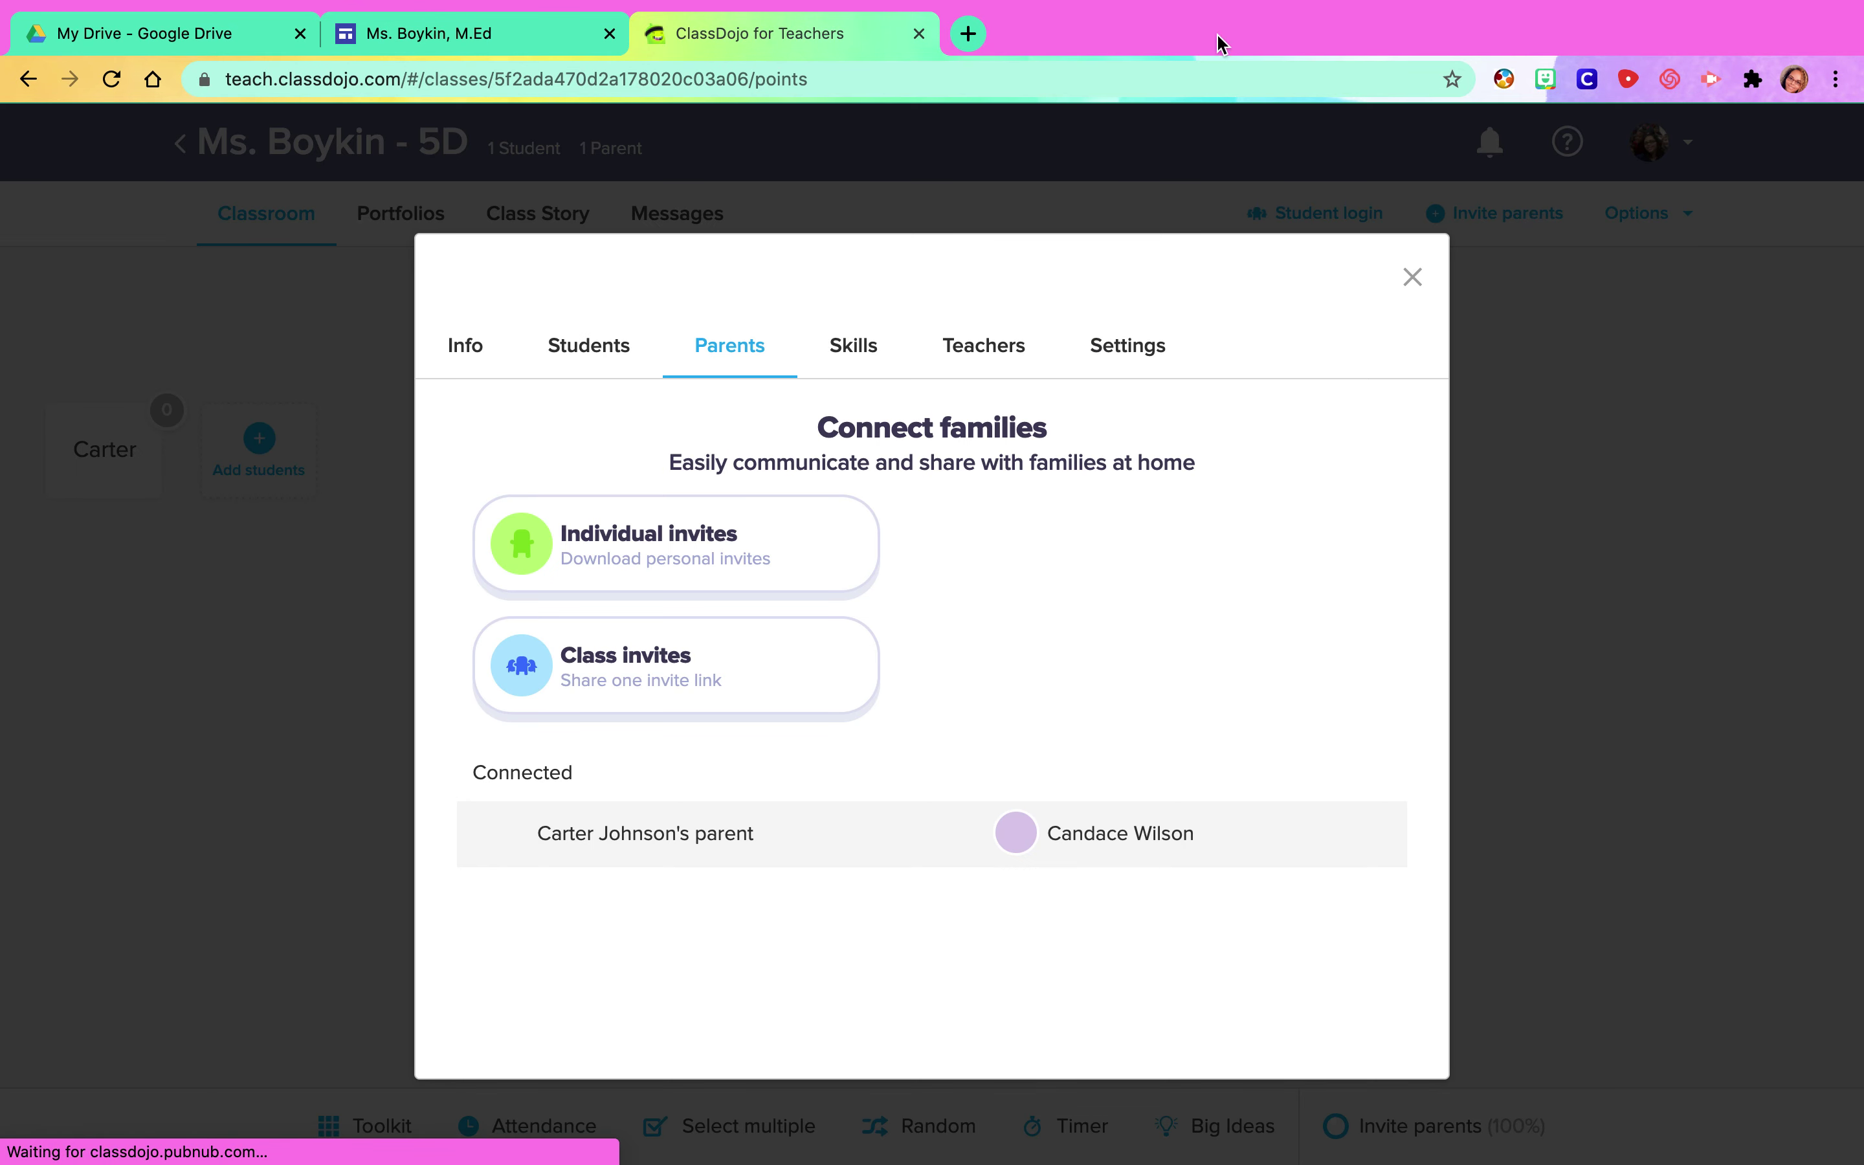
pyautogui.click(608, 681)
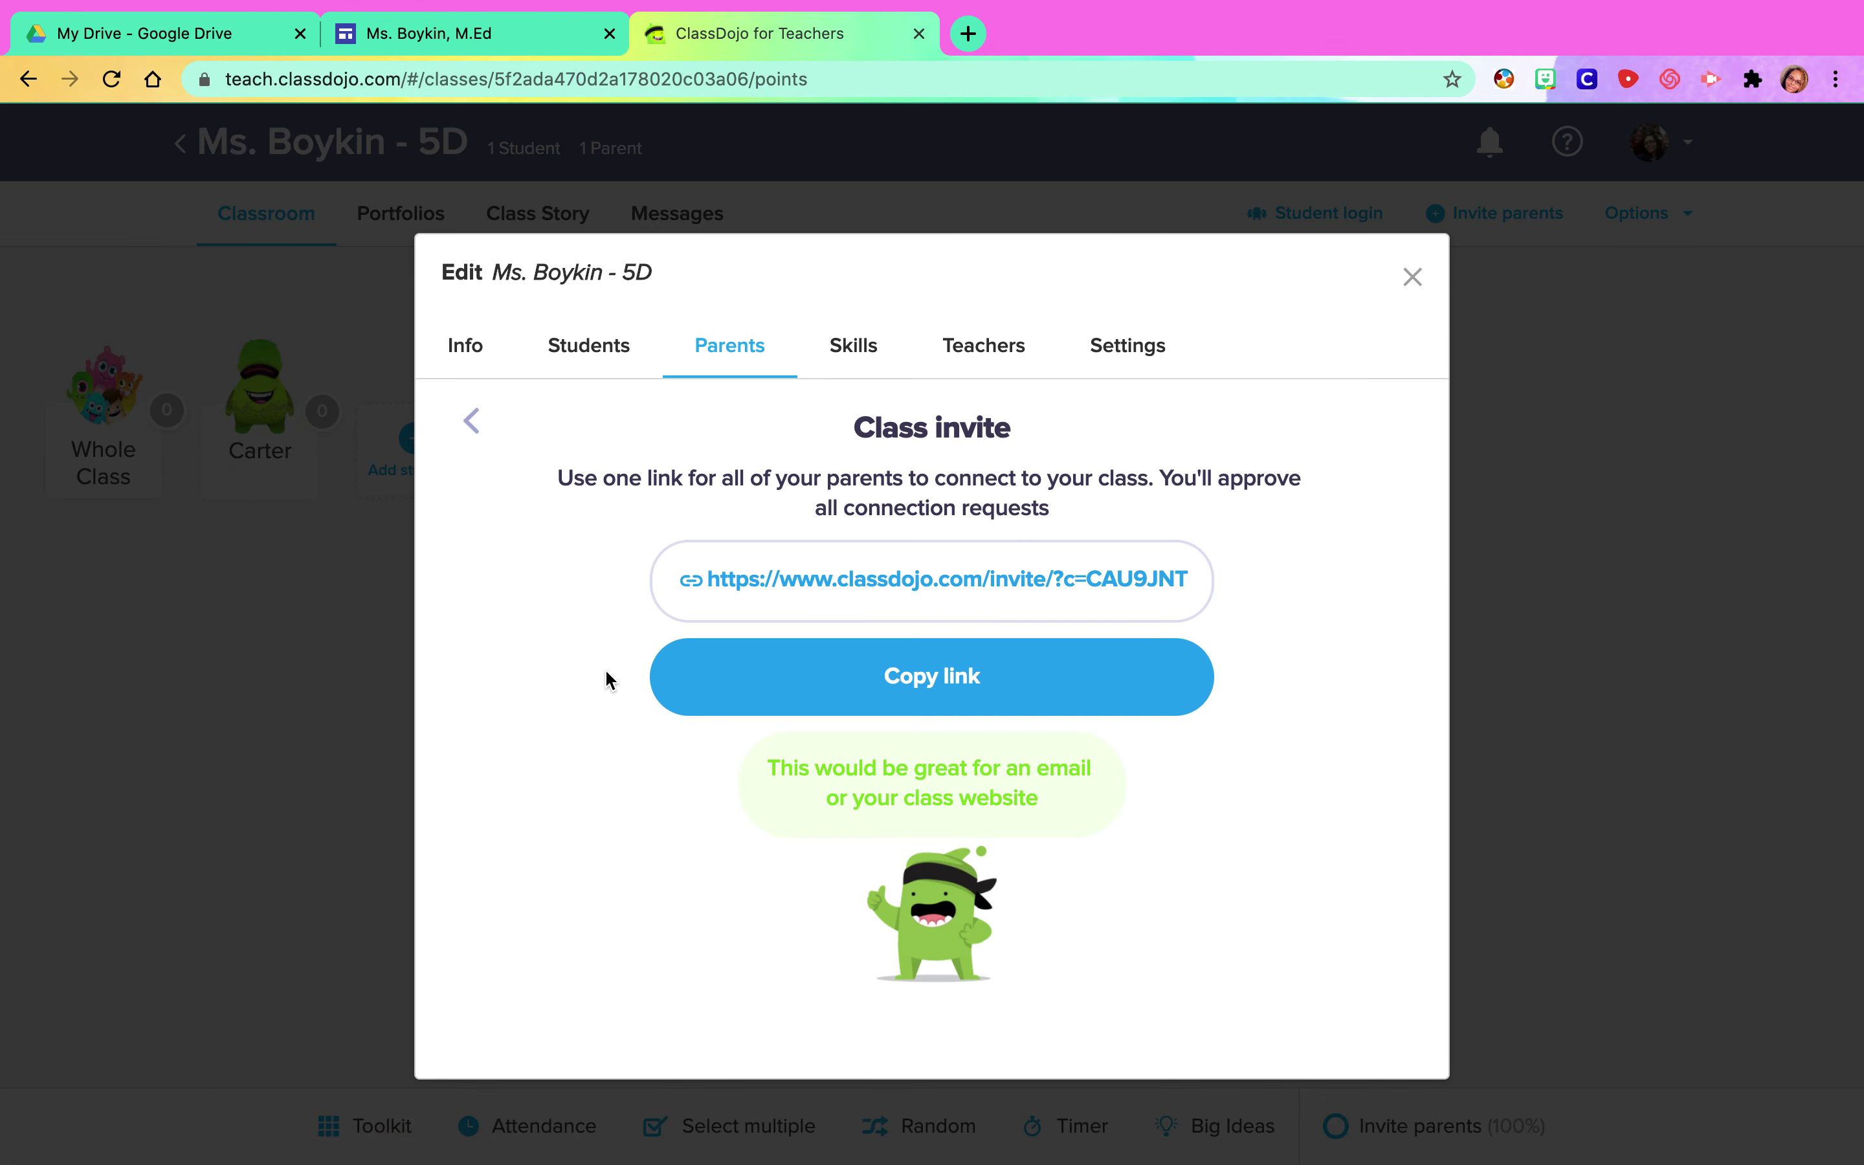
pyautogui.click(941, 678)
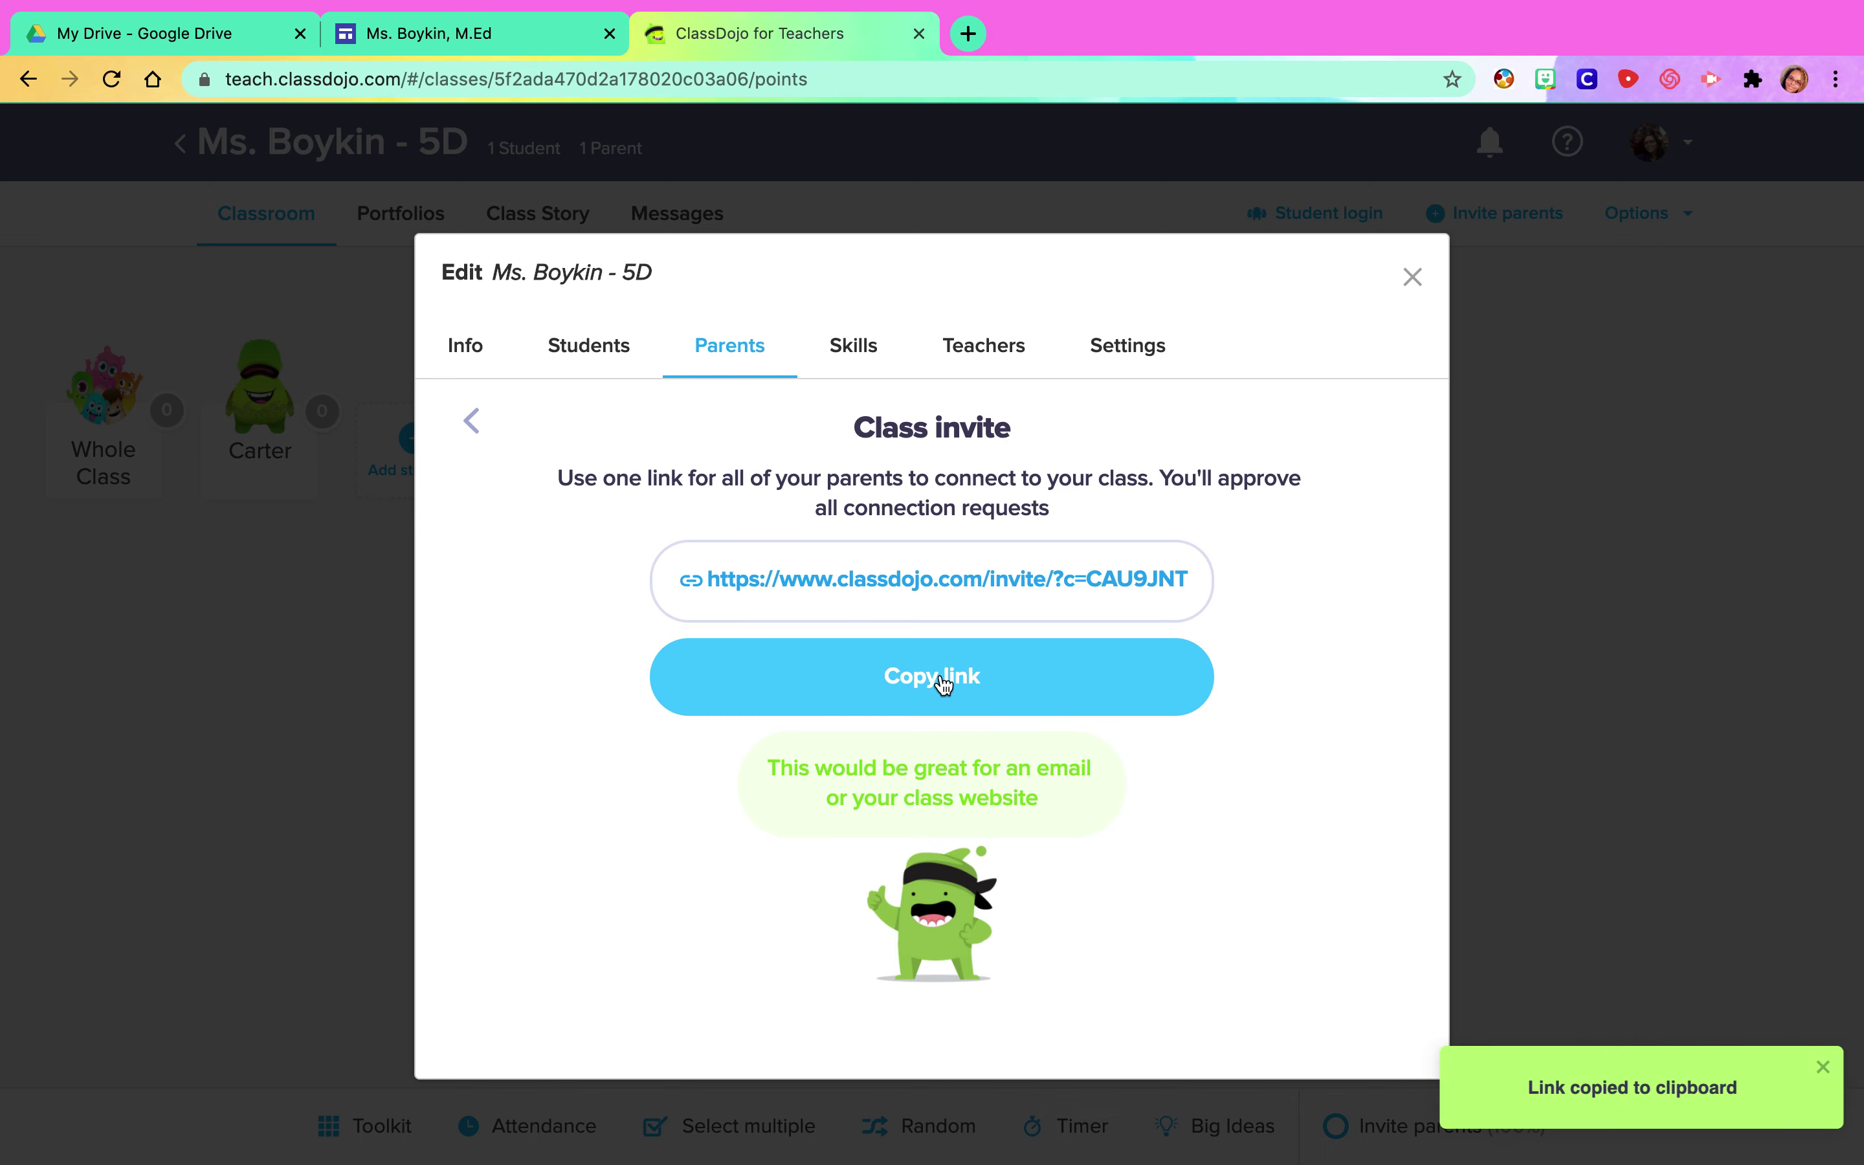
pyautogui.click(471, 31)
# - Link the Class Dojo image to the pasted ClassDojo class invite URL
pyautogui.click(598, 760)
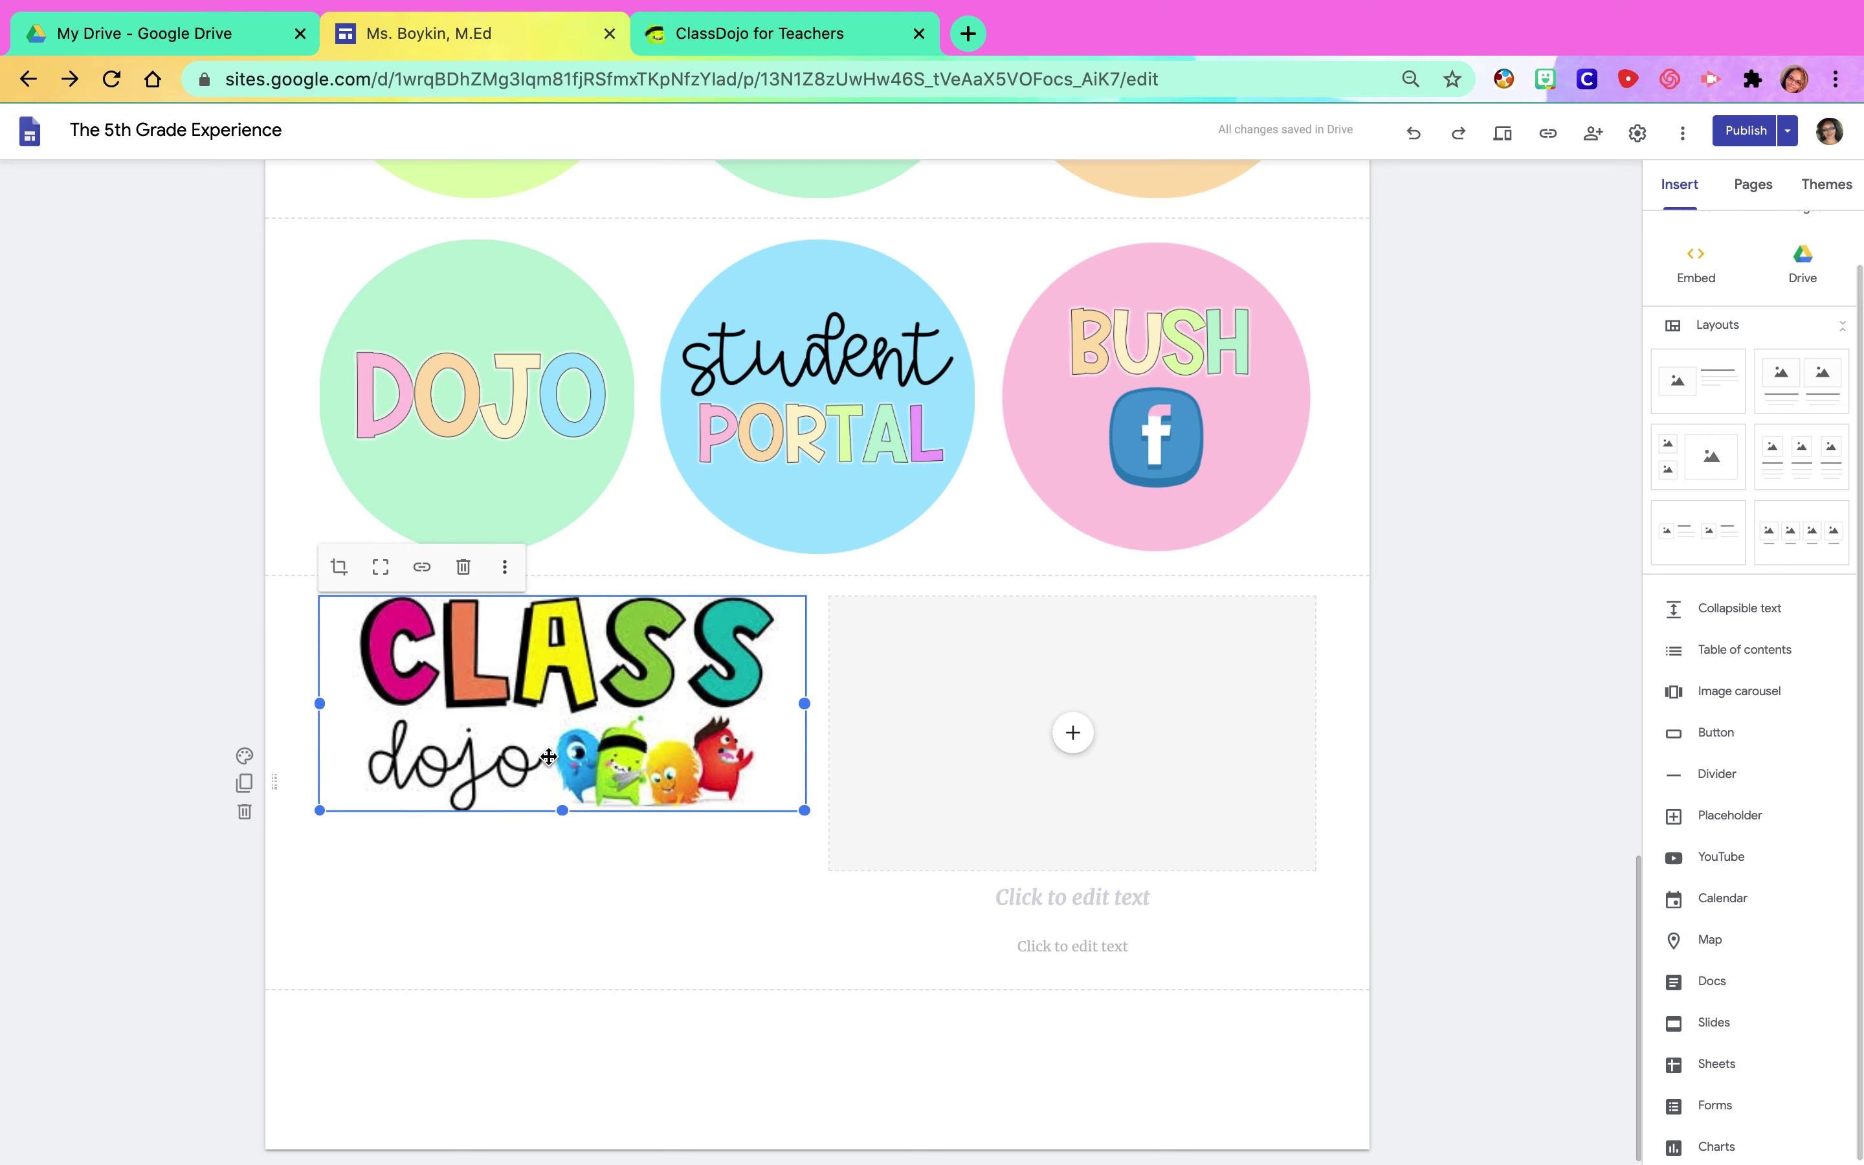
pyautogui.click(422, 568)
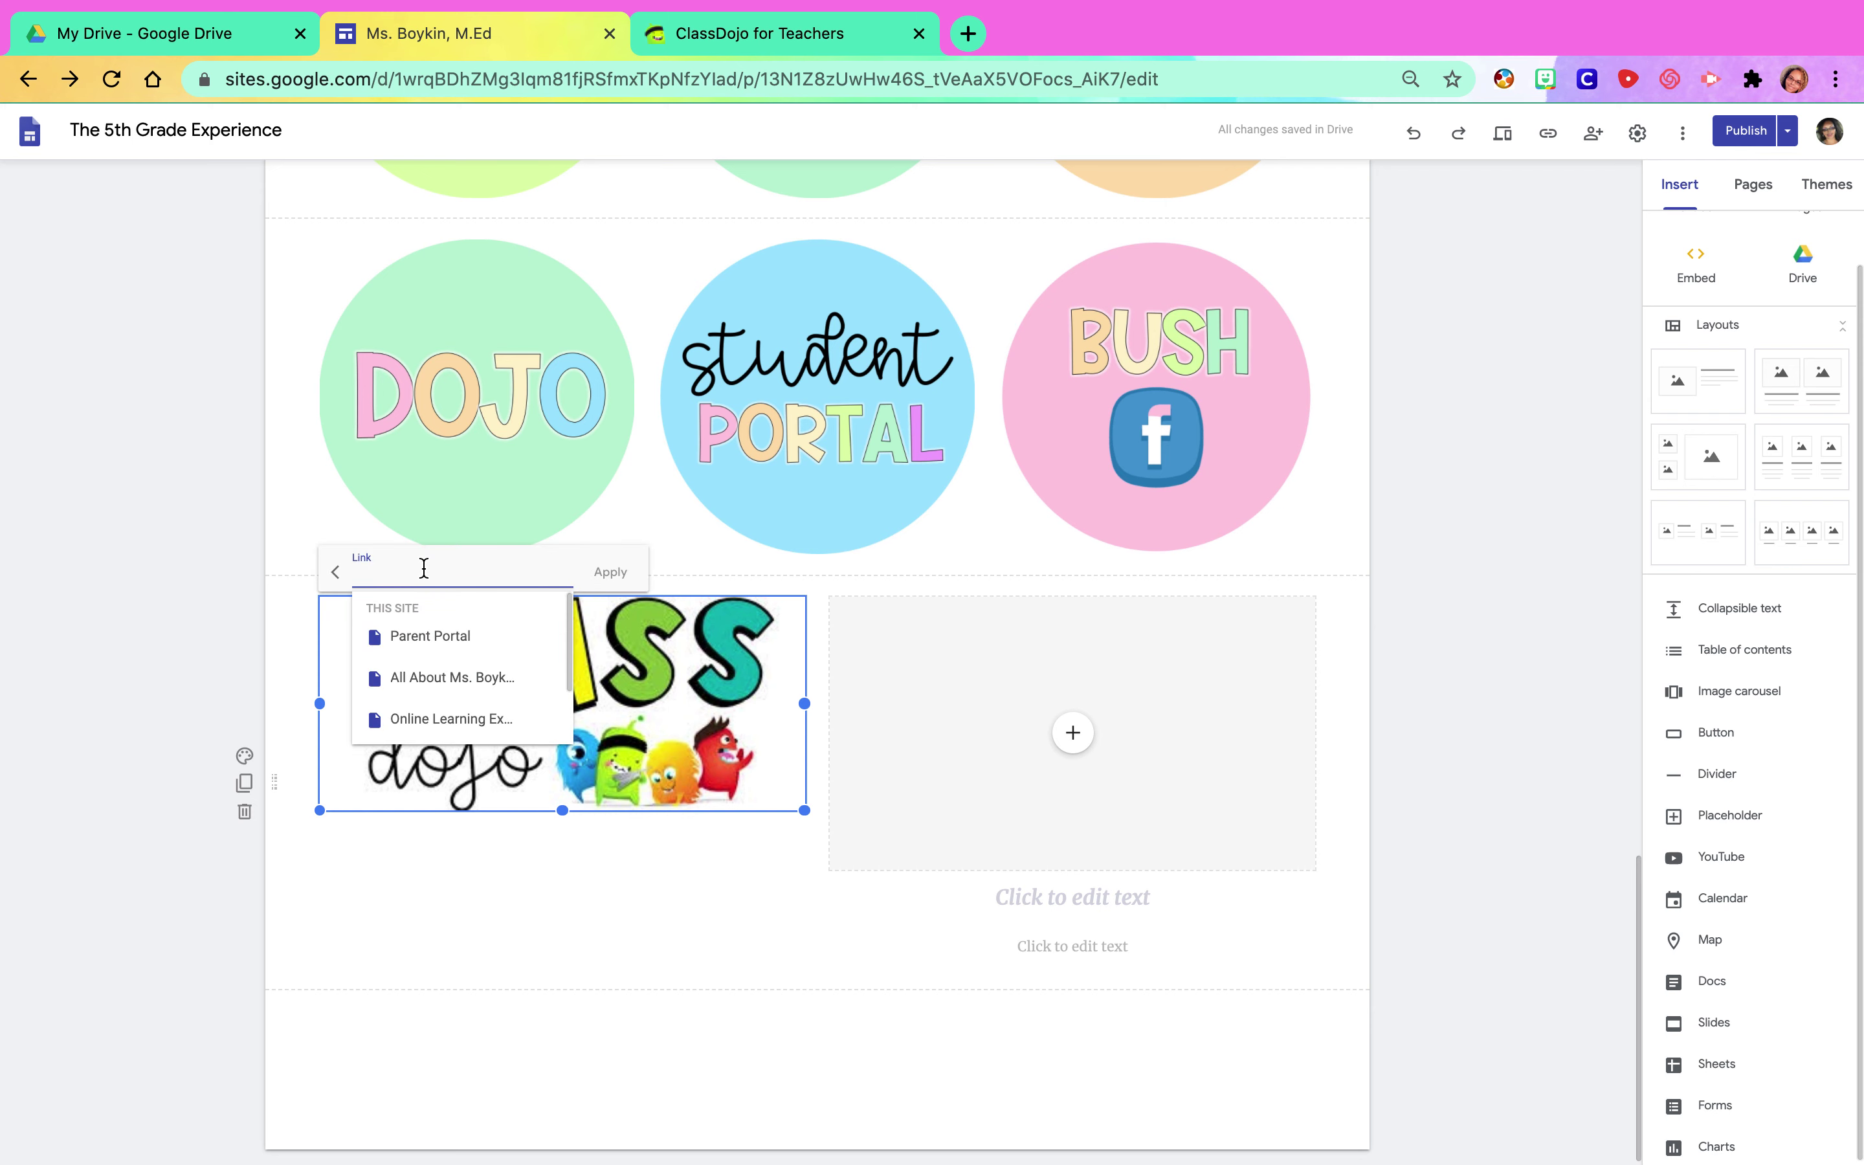
pyautogui.hotkey('ctrl', 'v')
pyautogui.click(610, 572)
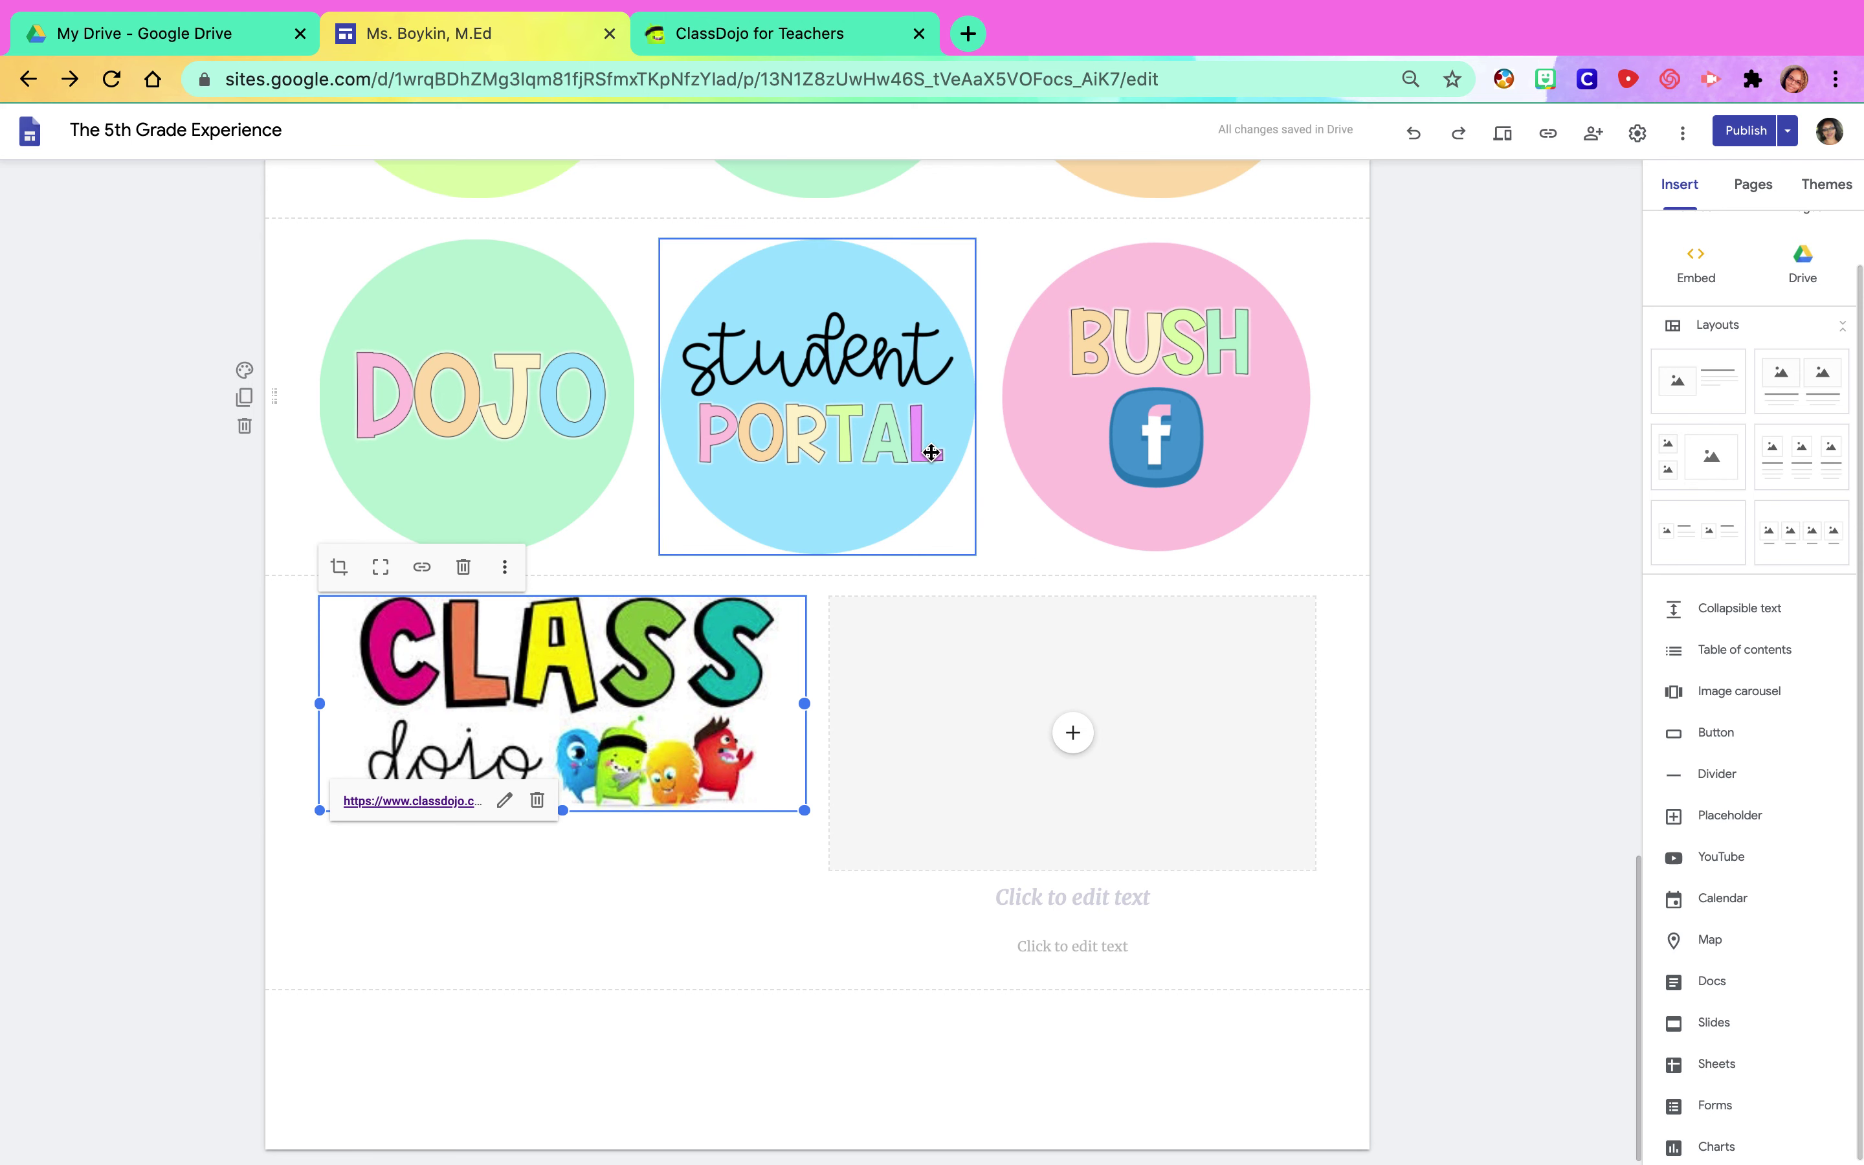
pyautogui.click(1503, 134)
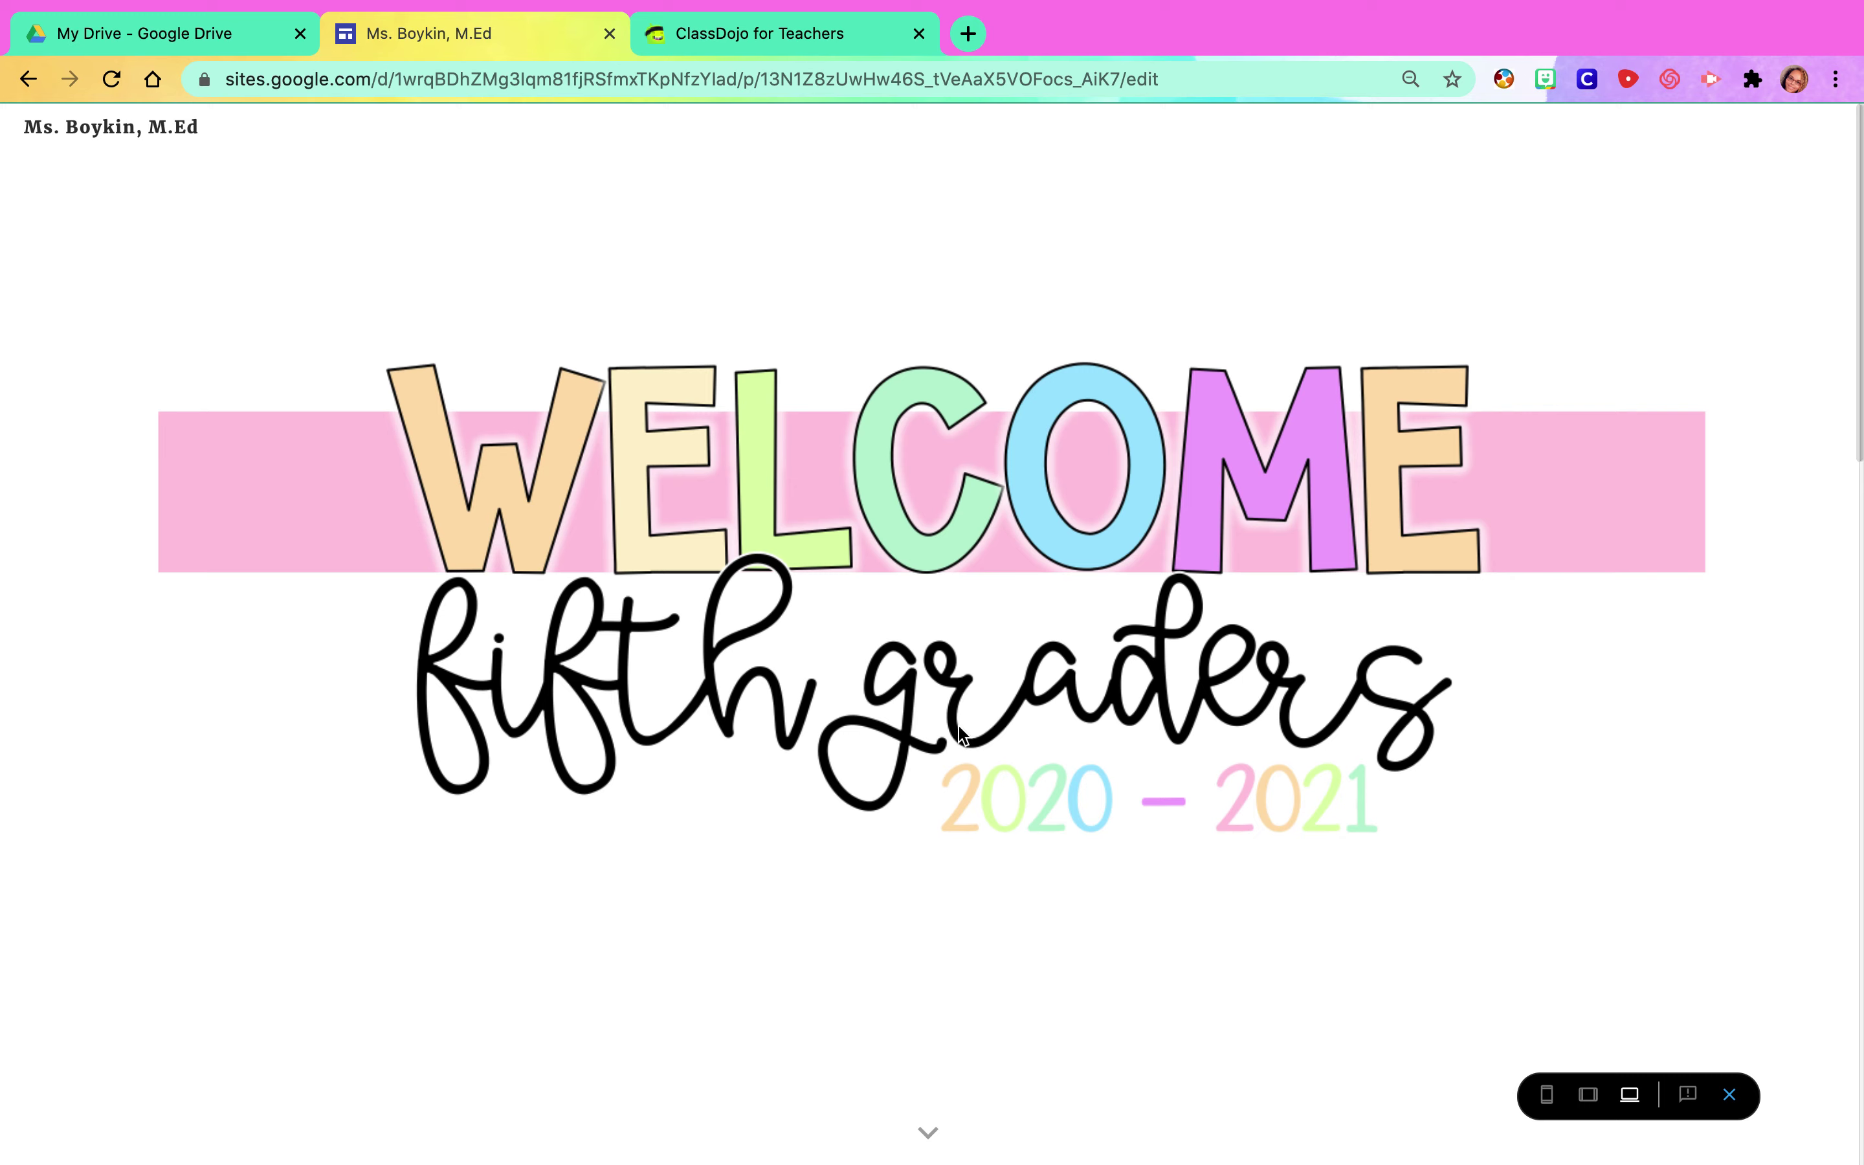
# - In preview, test that the Class Dojo image opens ClassDojo's 'Join our class!' page
pyautogui.scroll(-15, 928, 765)
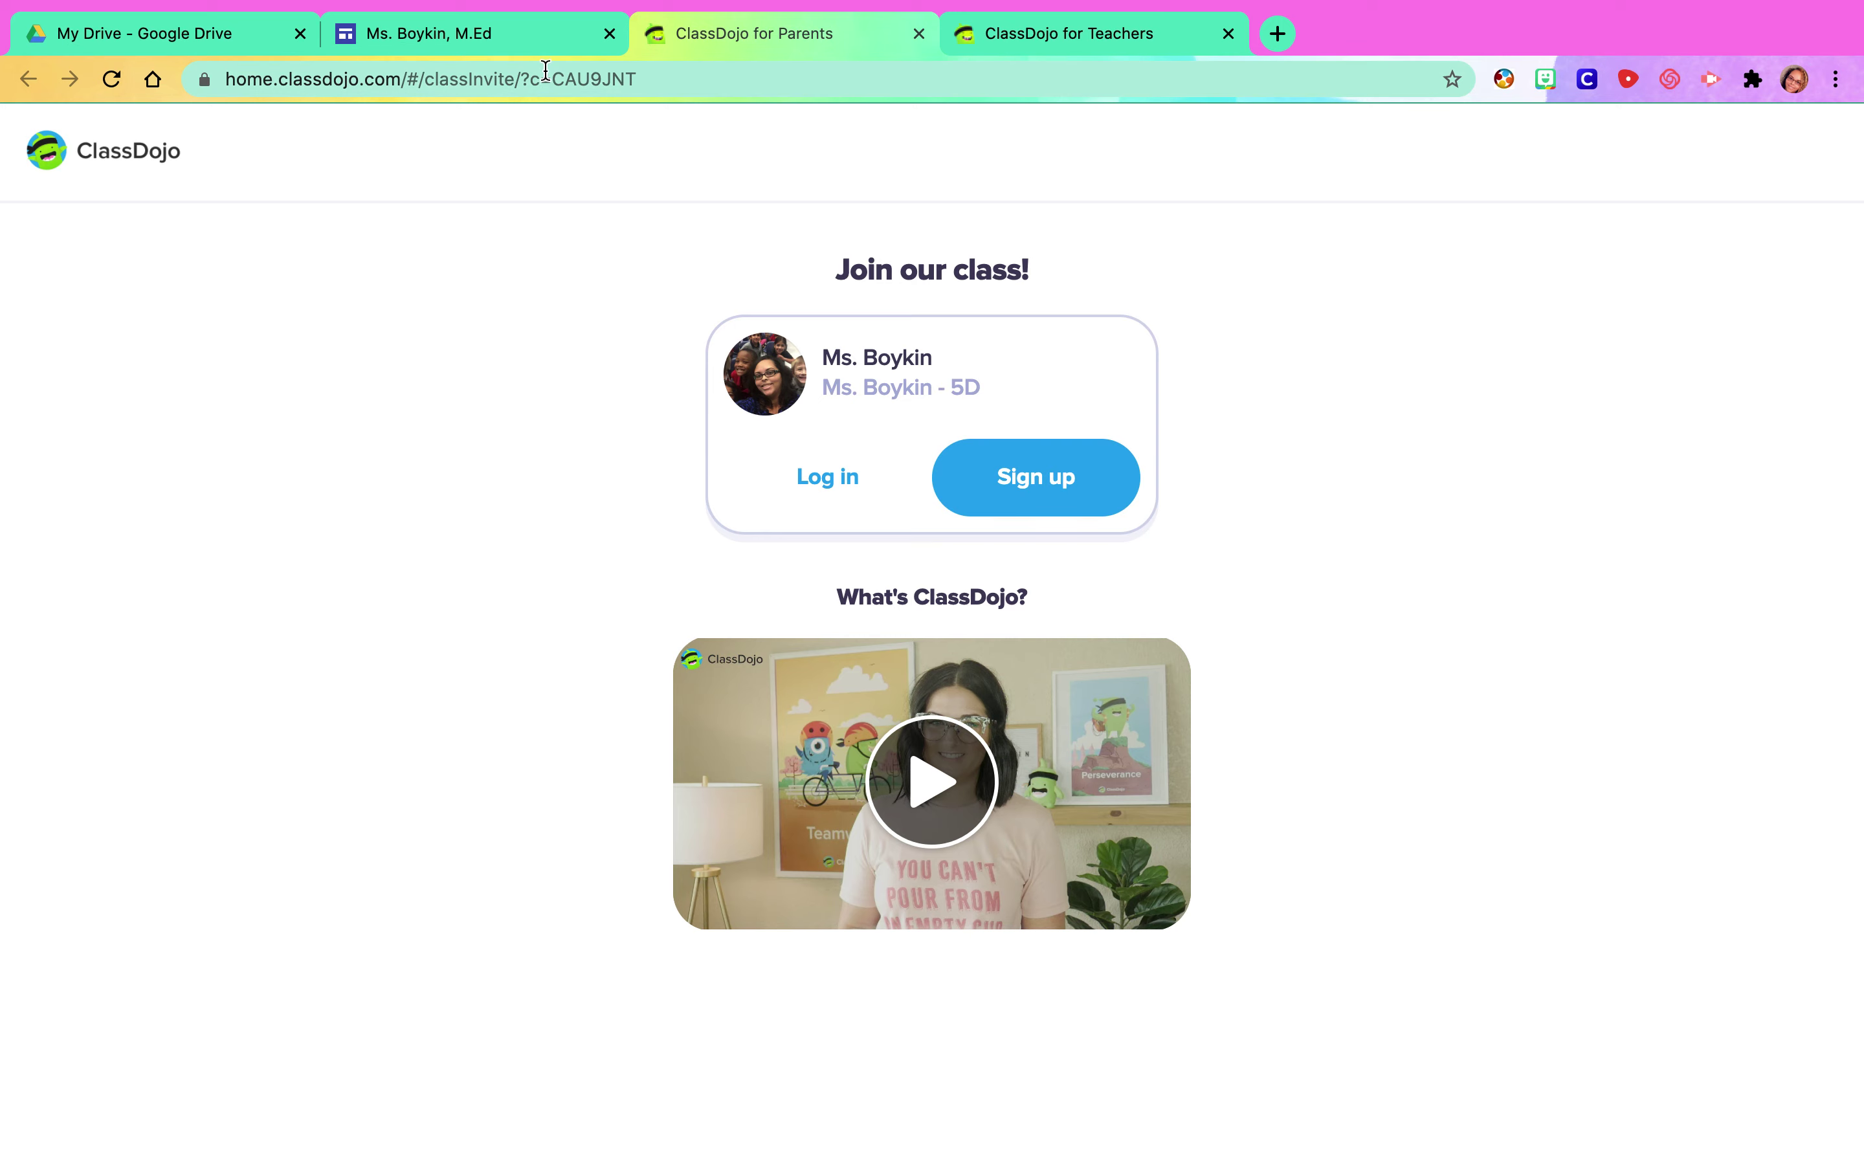
pyautogui.click(497, 42)
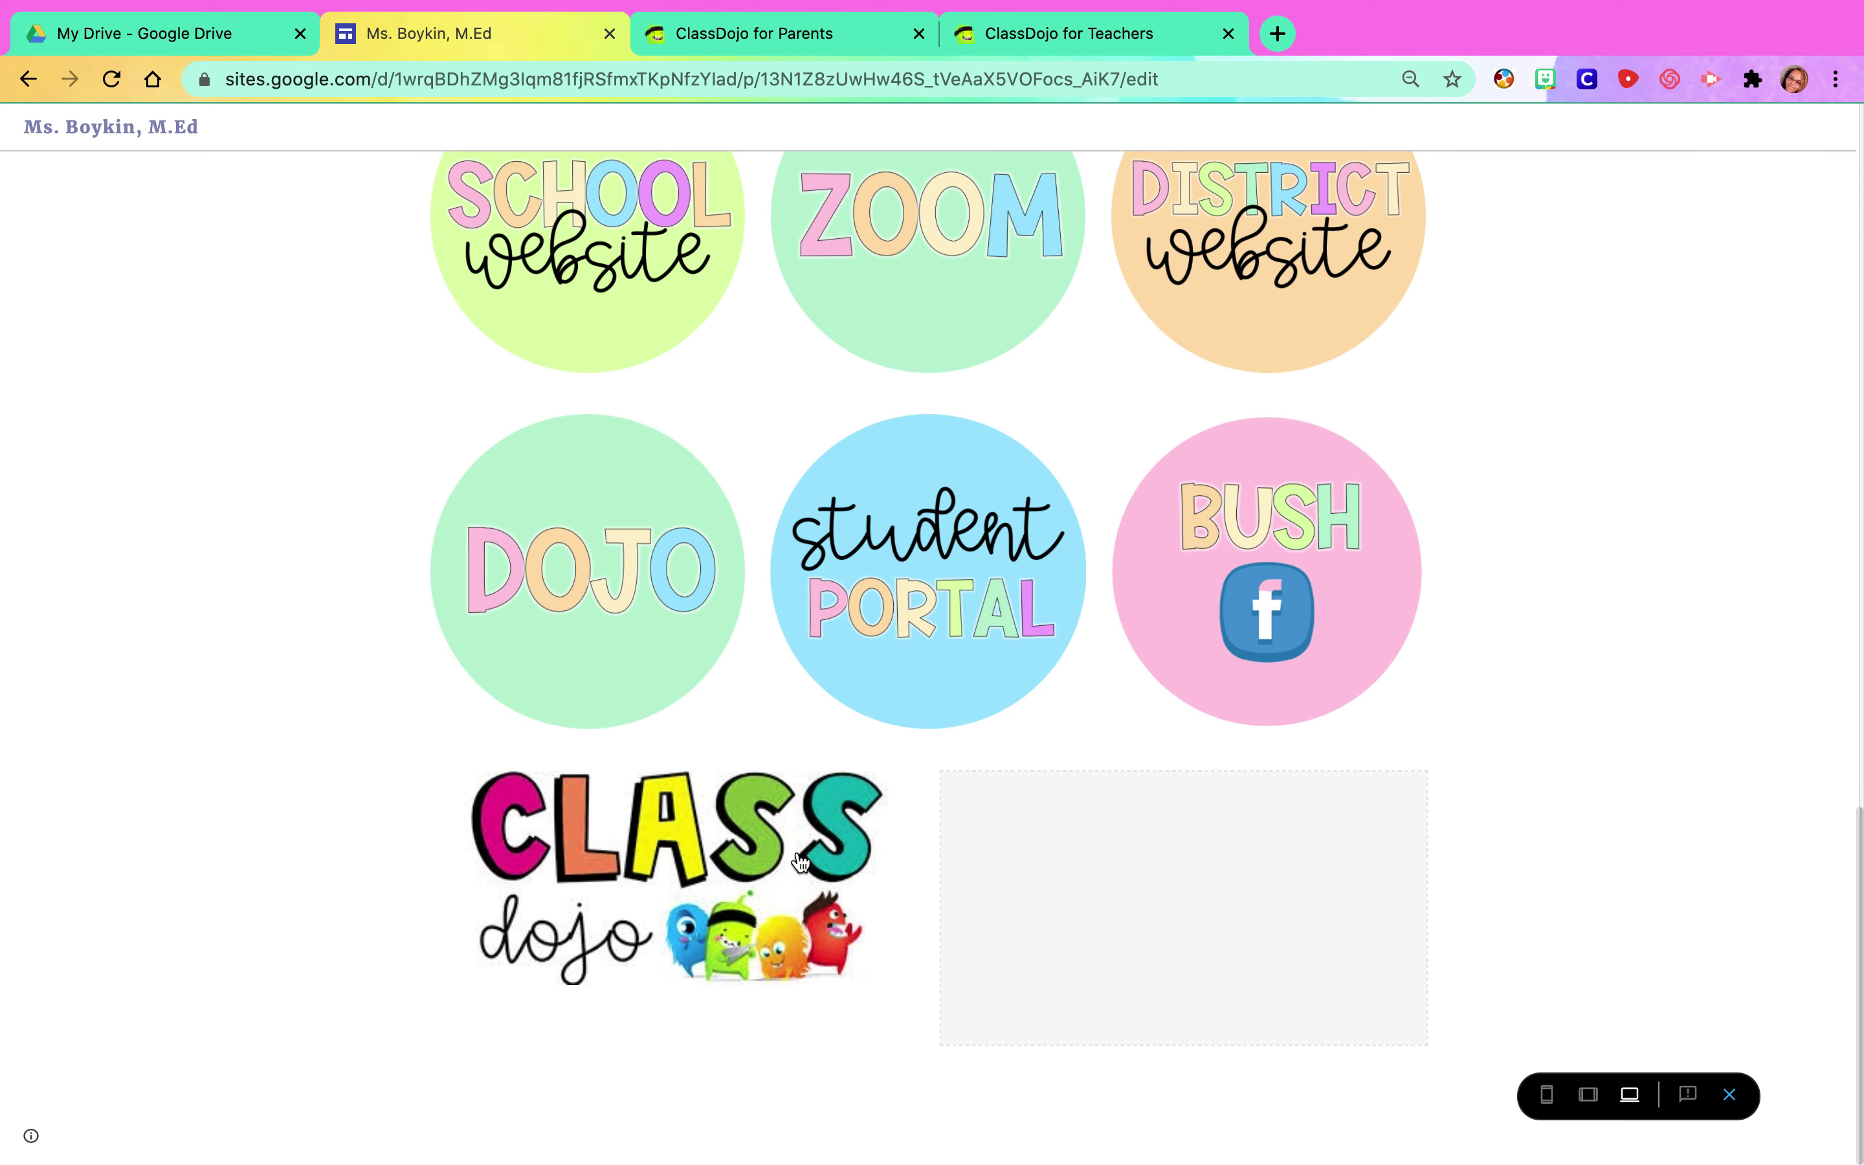
# - Delete the Class Dojo image and its empty two-column section, leaving the DOJO row last
pyautogui.click(1733, 1097)
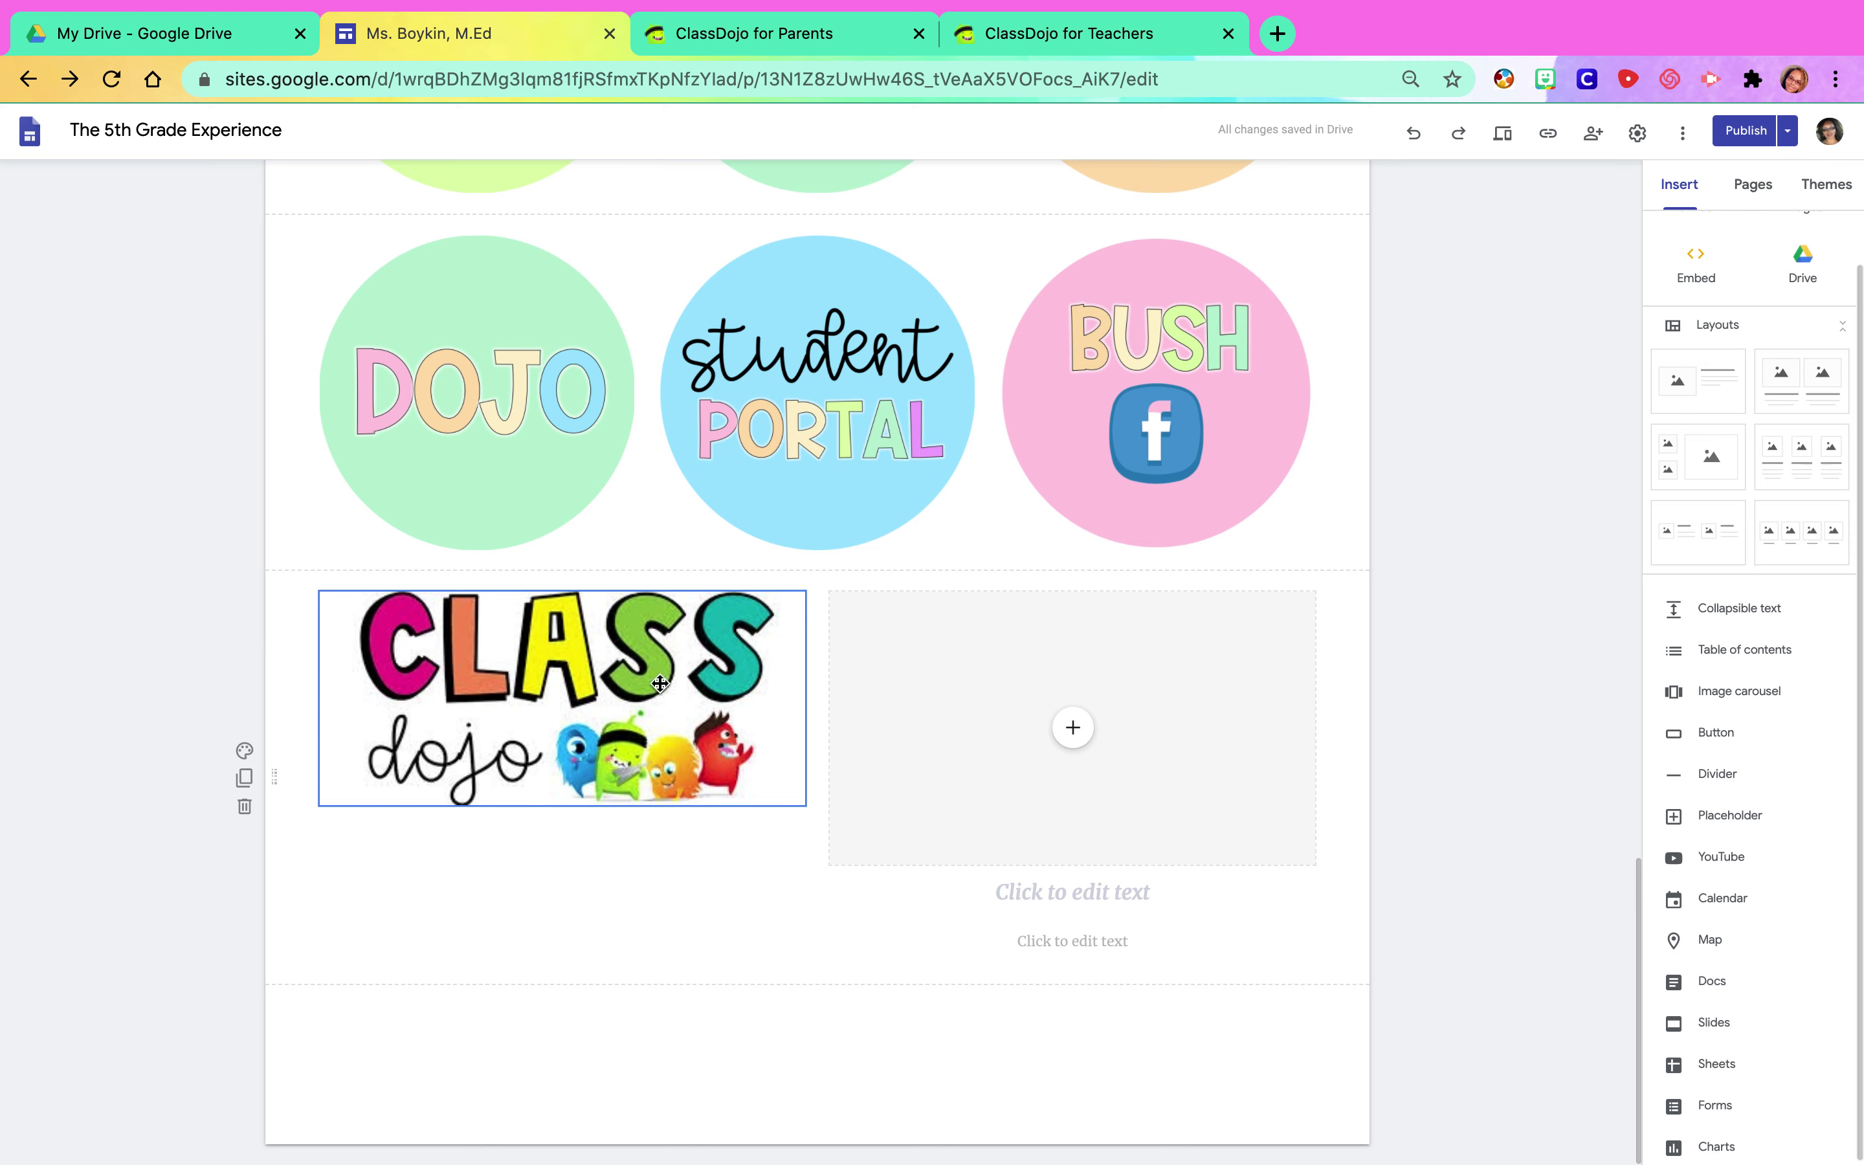
pyautogui.click(714, 693)
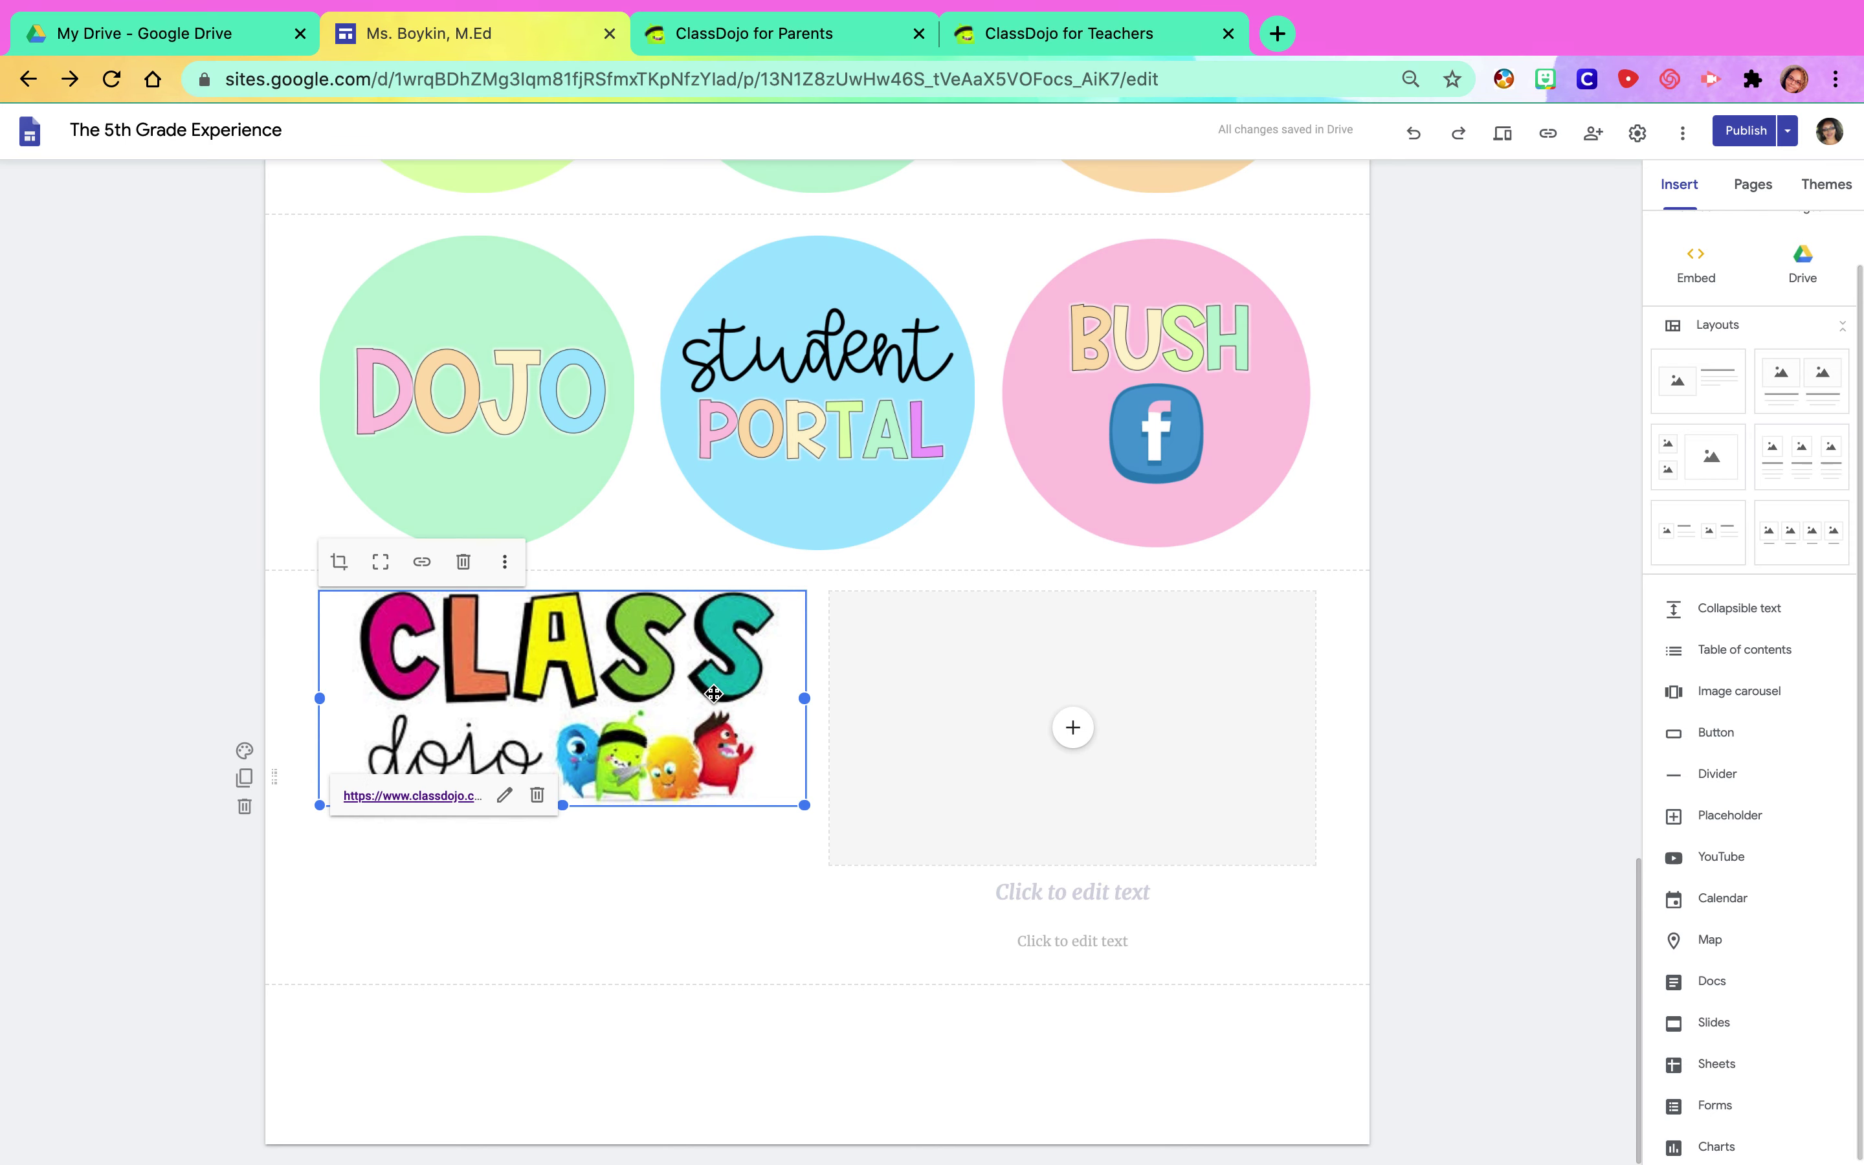
pyautogui.click(465, 574)
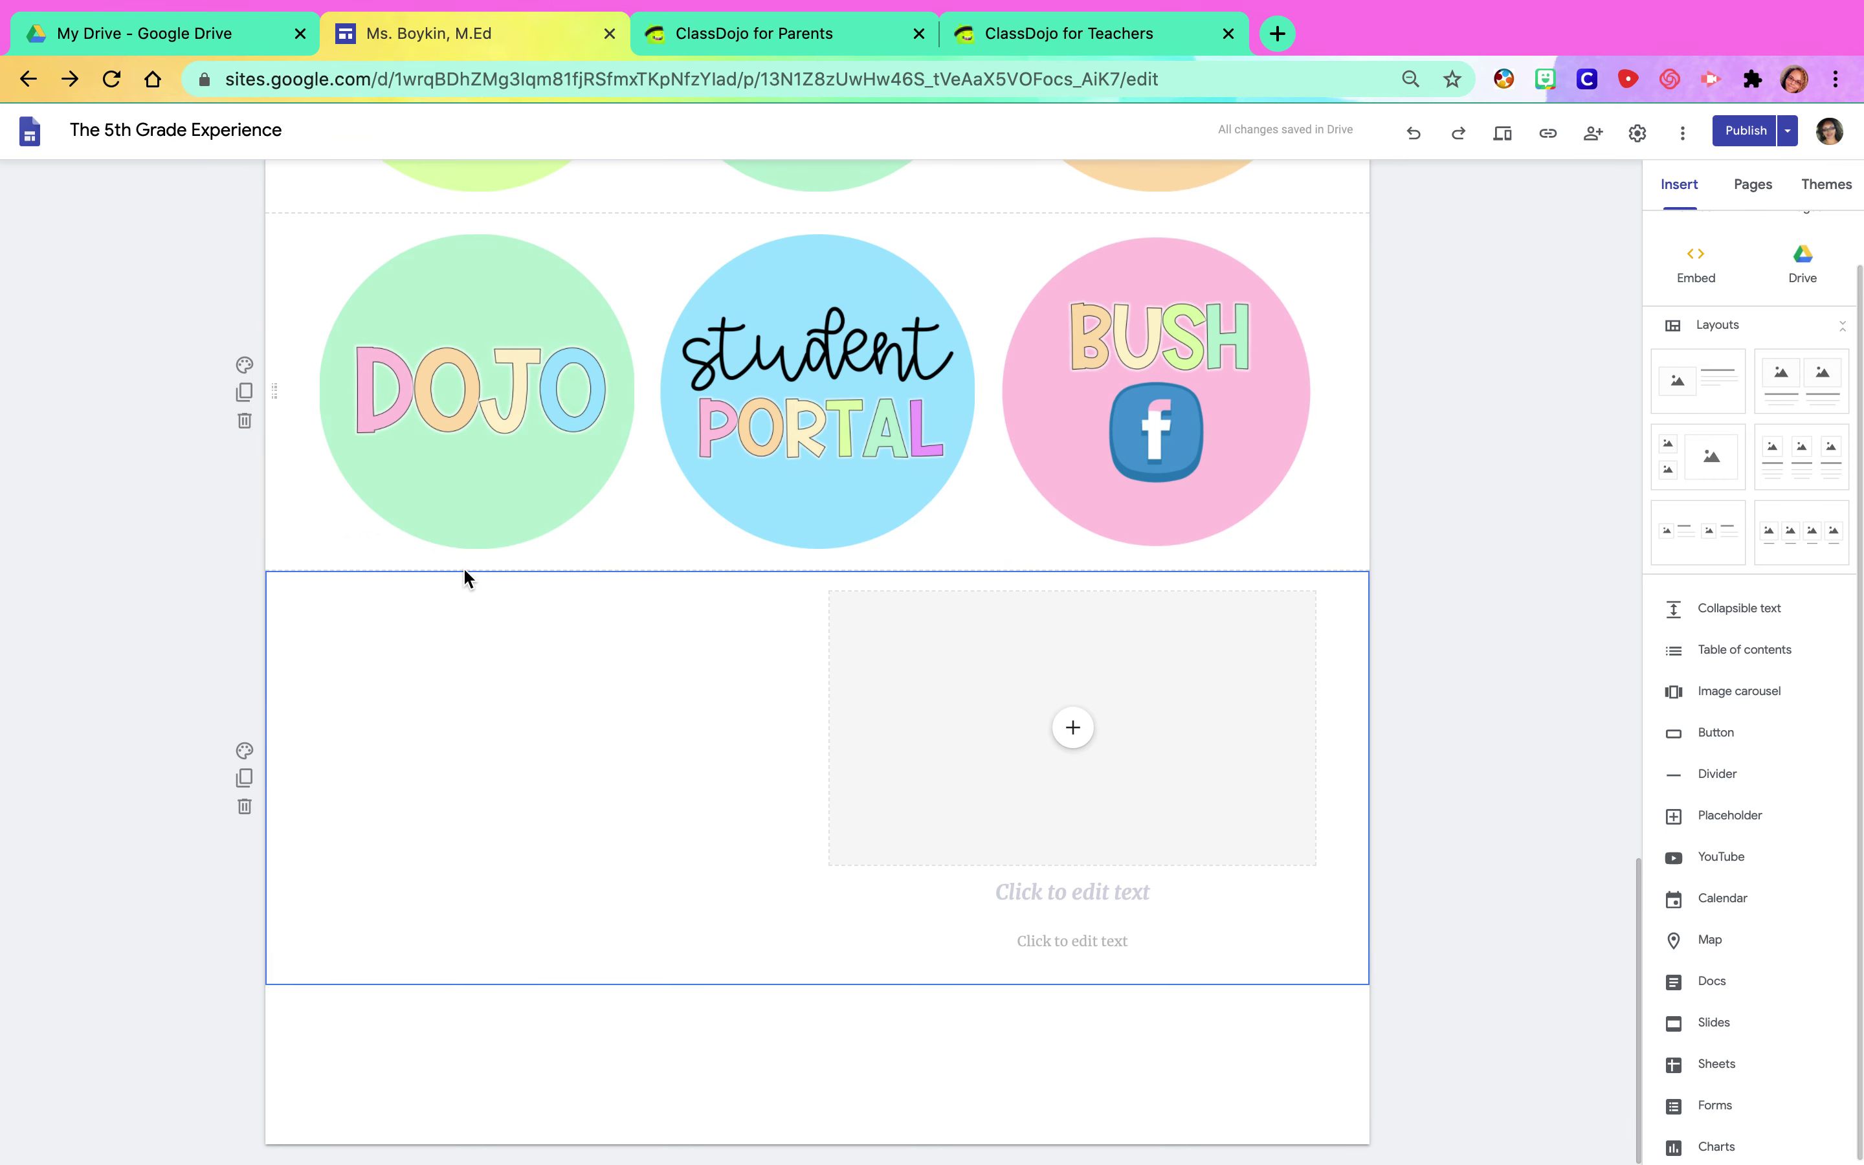
pyautogui.click(245, 809)
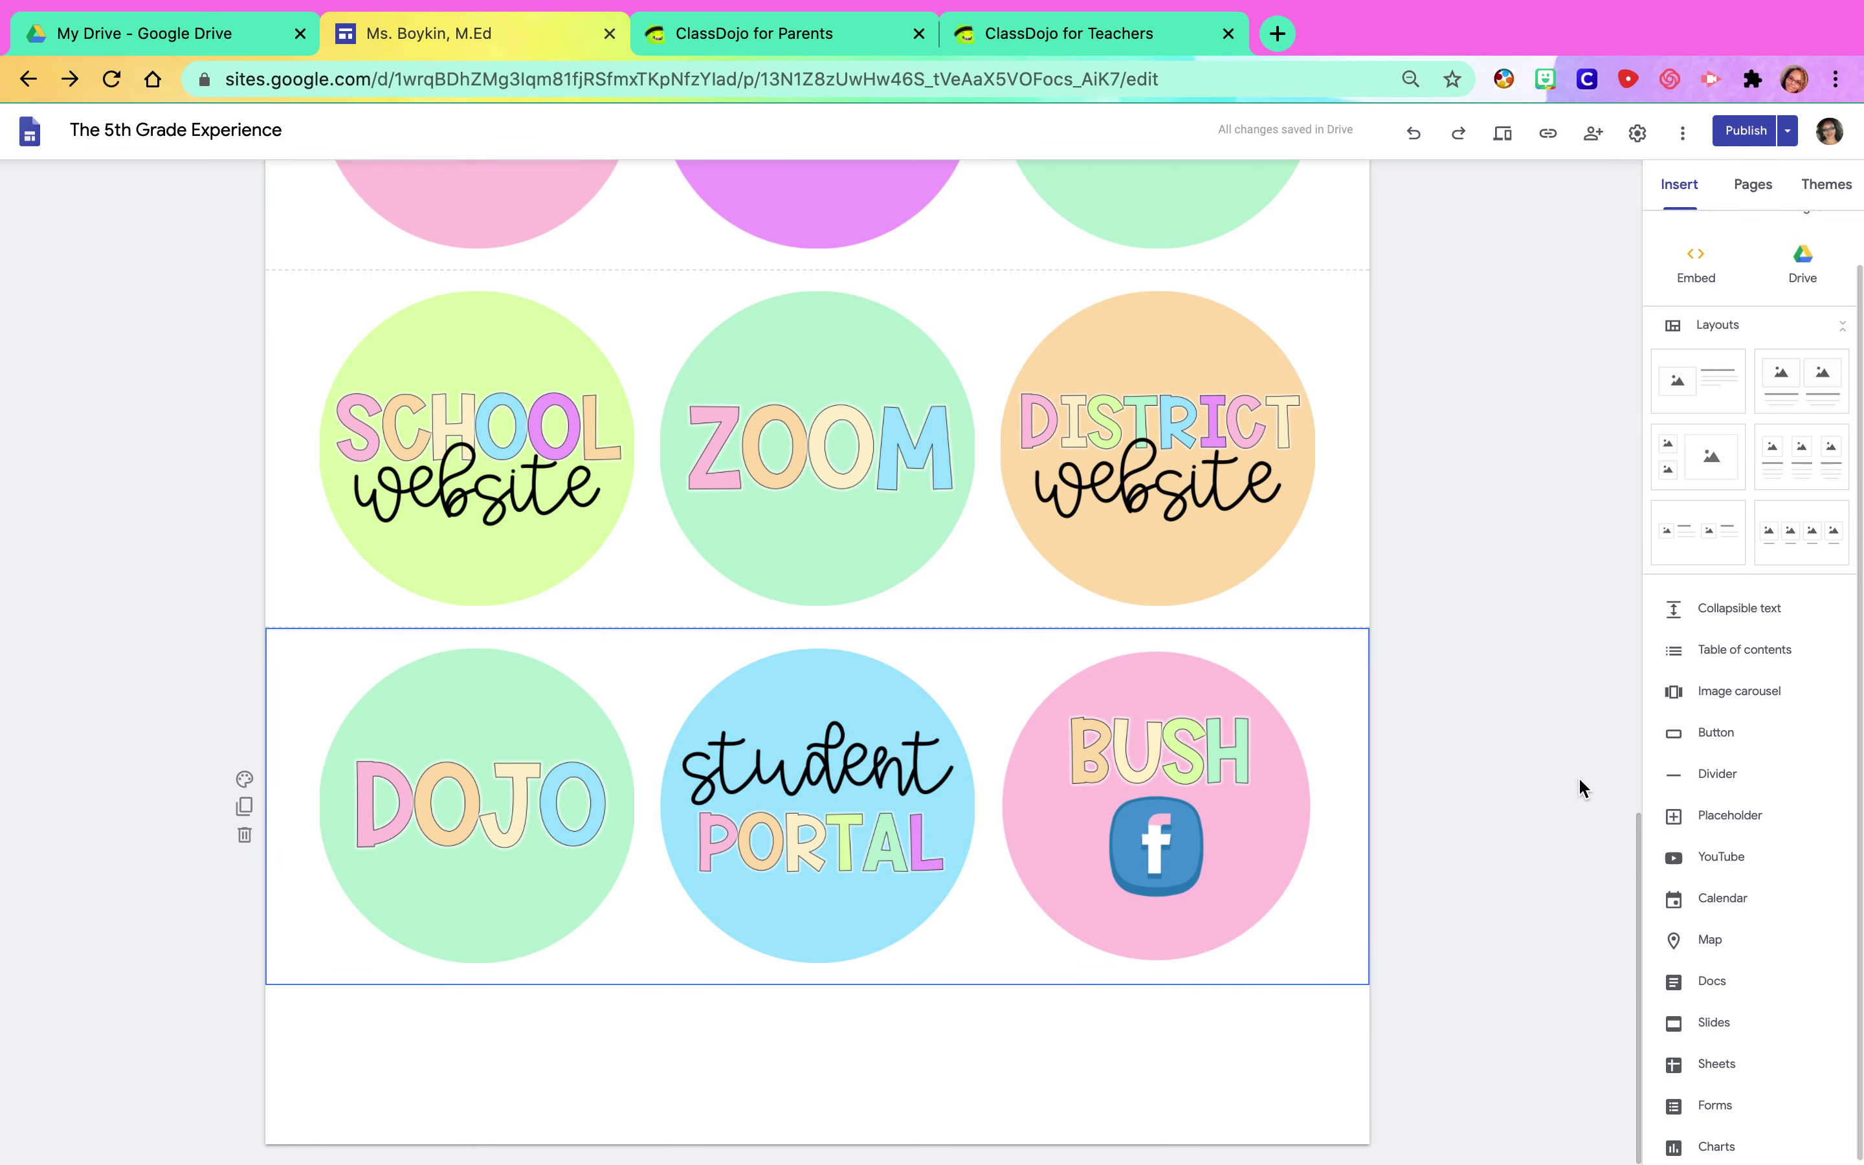
pyautogui.click(1566, 743)
pyautogui.scroll(20, 1515, 536)
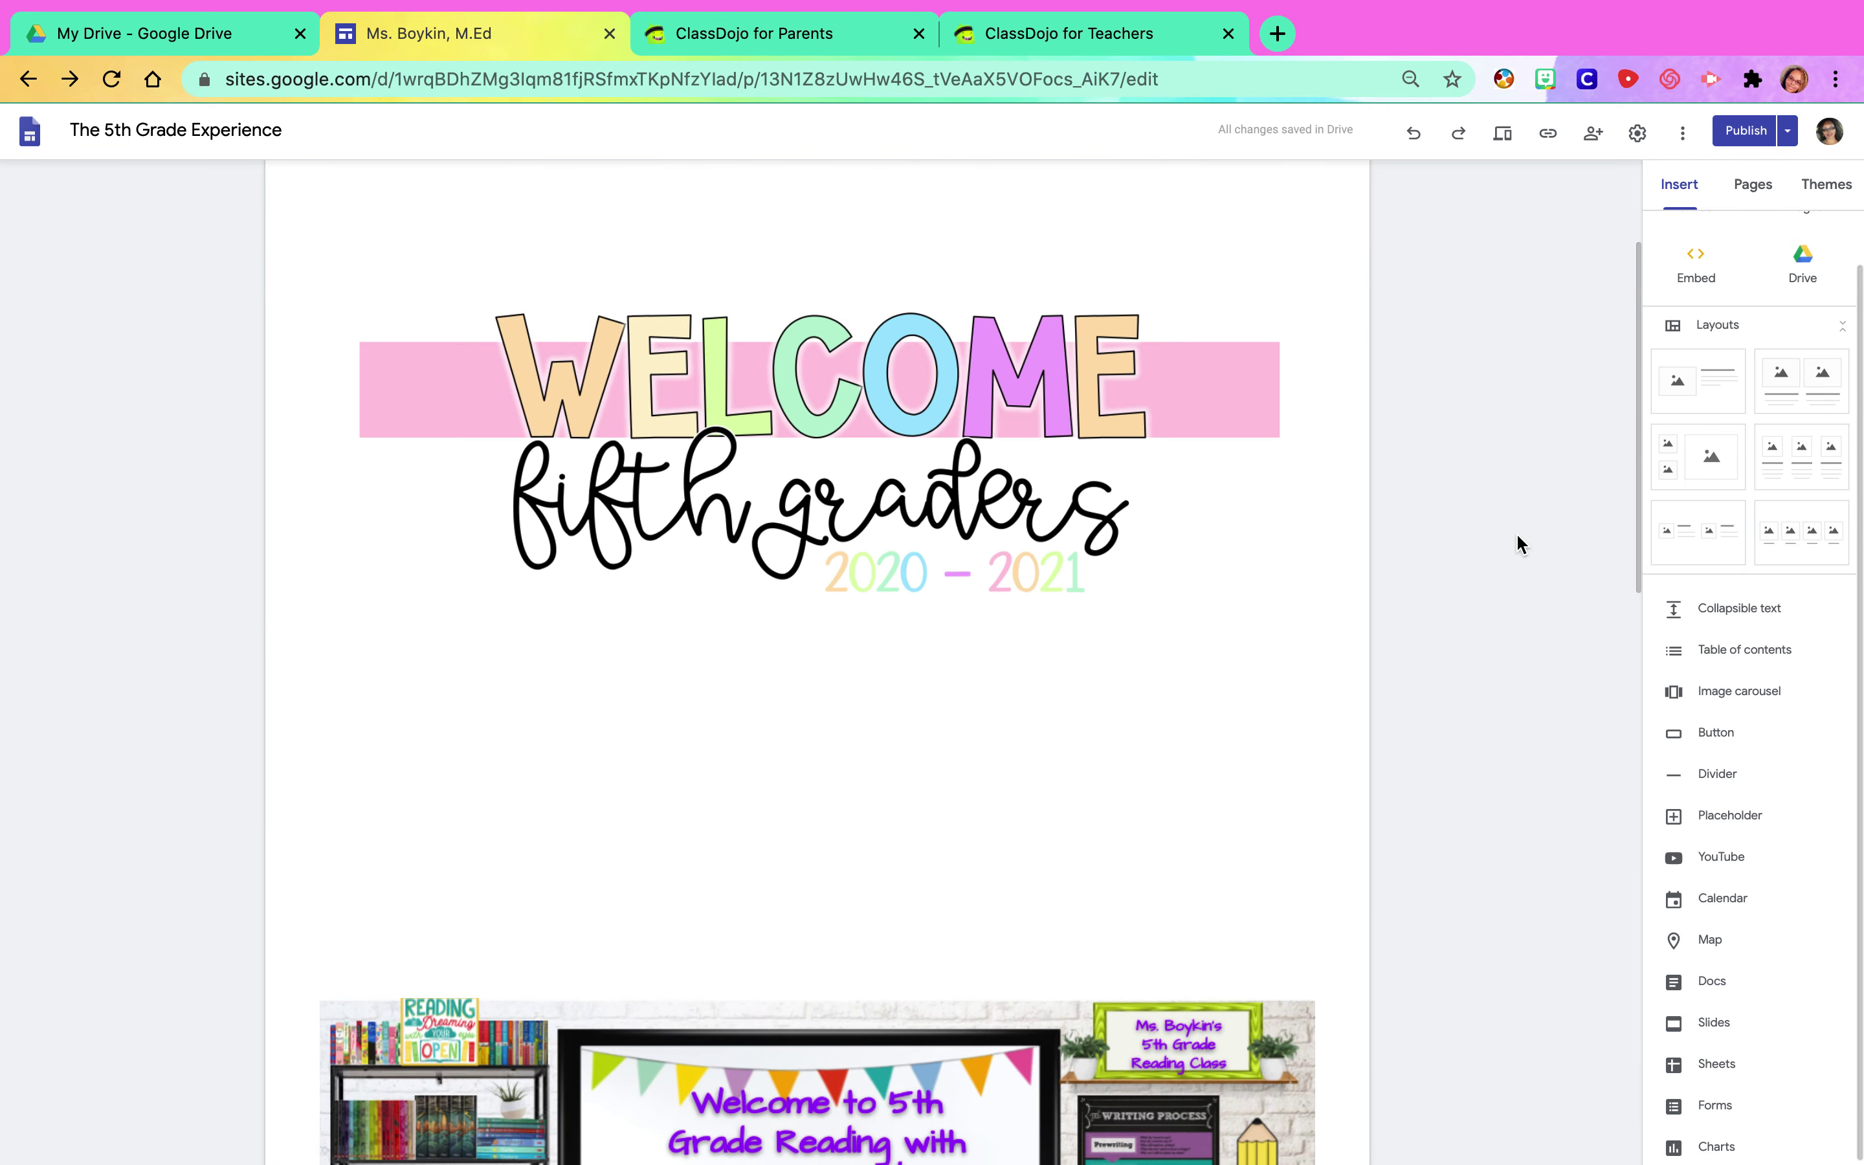
# - Scroll the page to the circle buttons to test the SCHOOL website link
pyautogui.scroll(-15, 1517, 536)
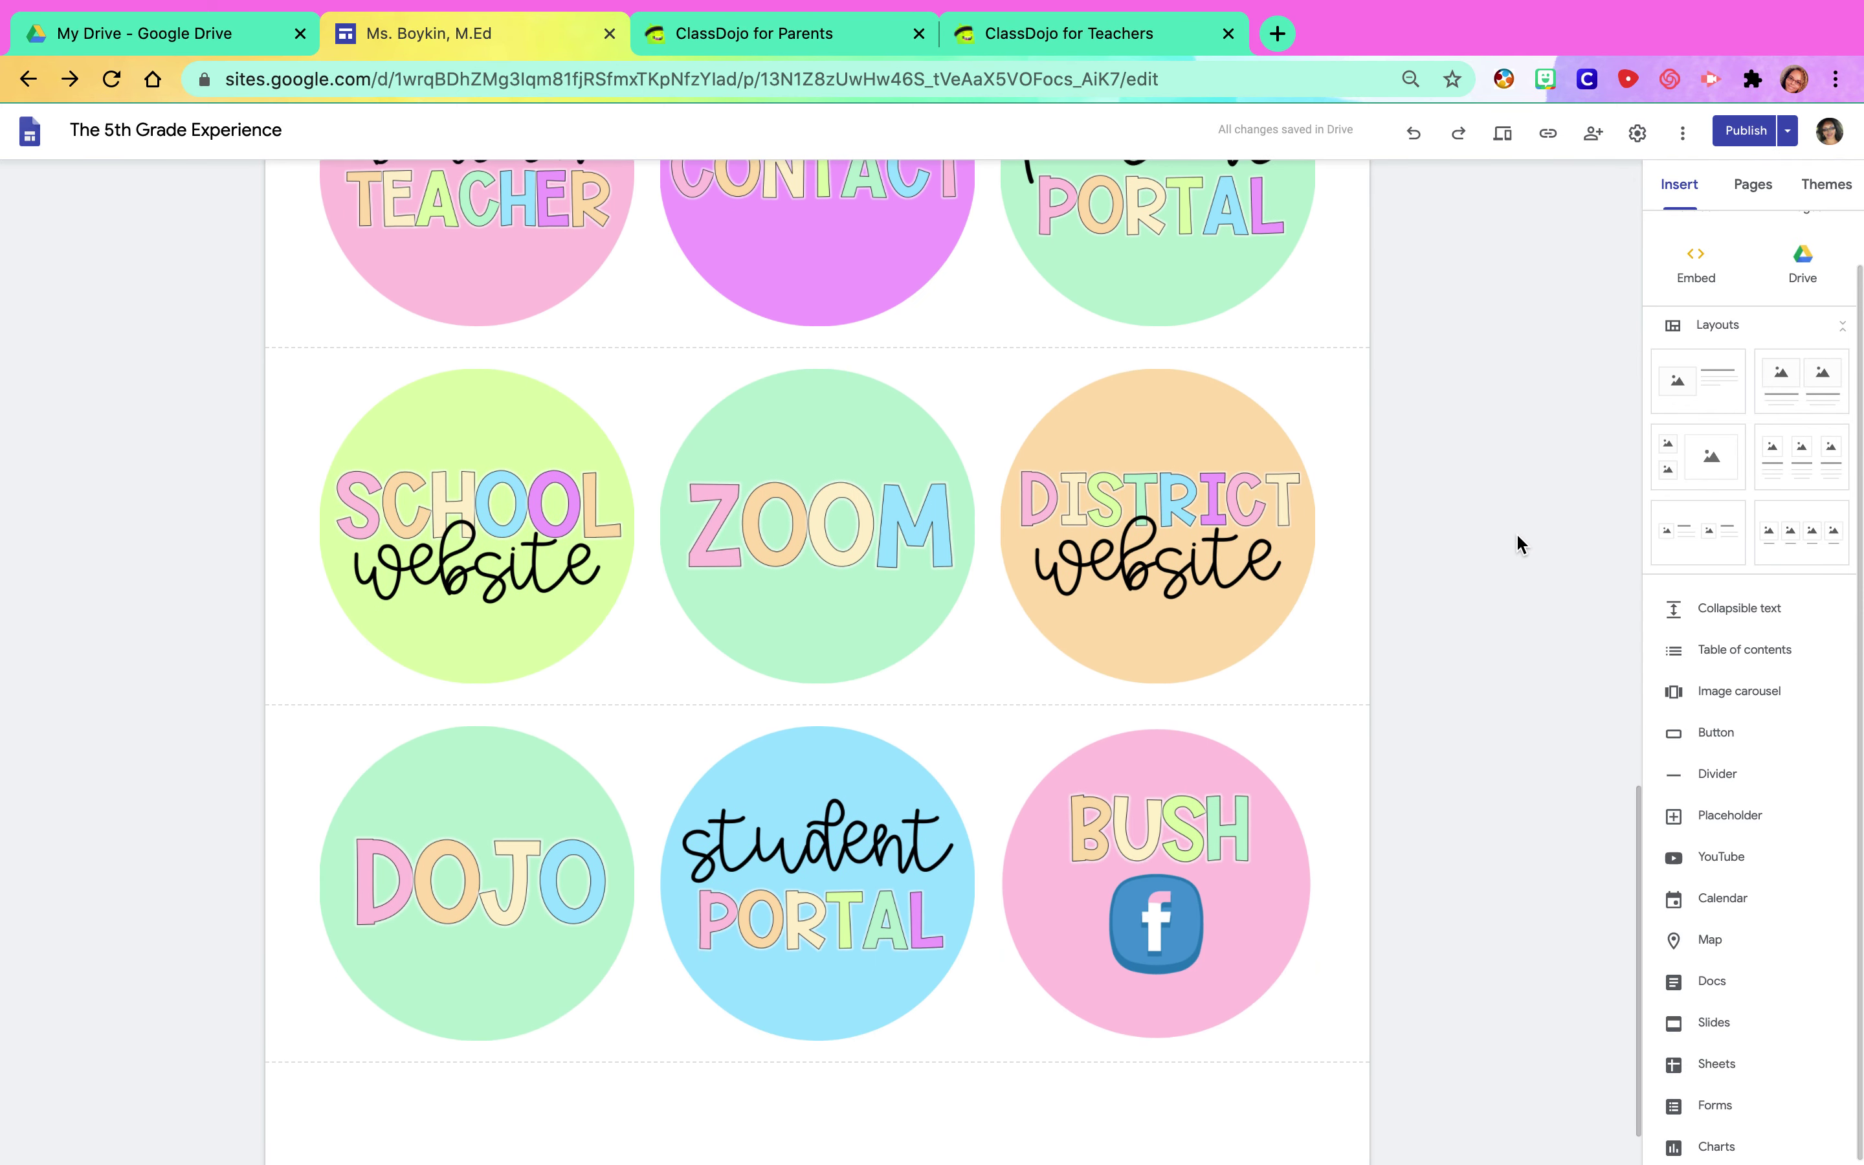
pyautogui.scroll(1, 1517, 535)
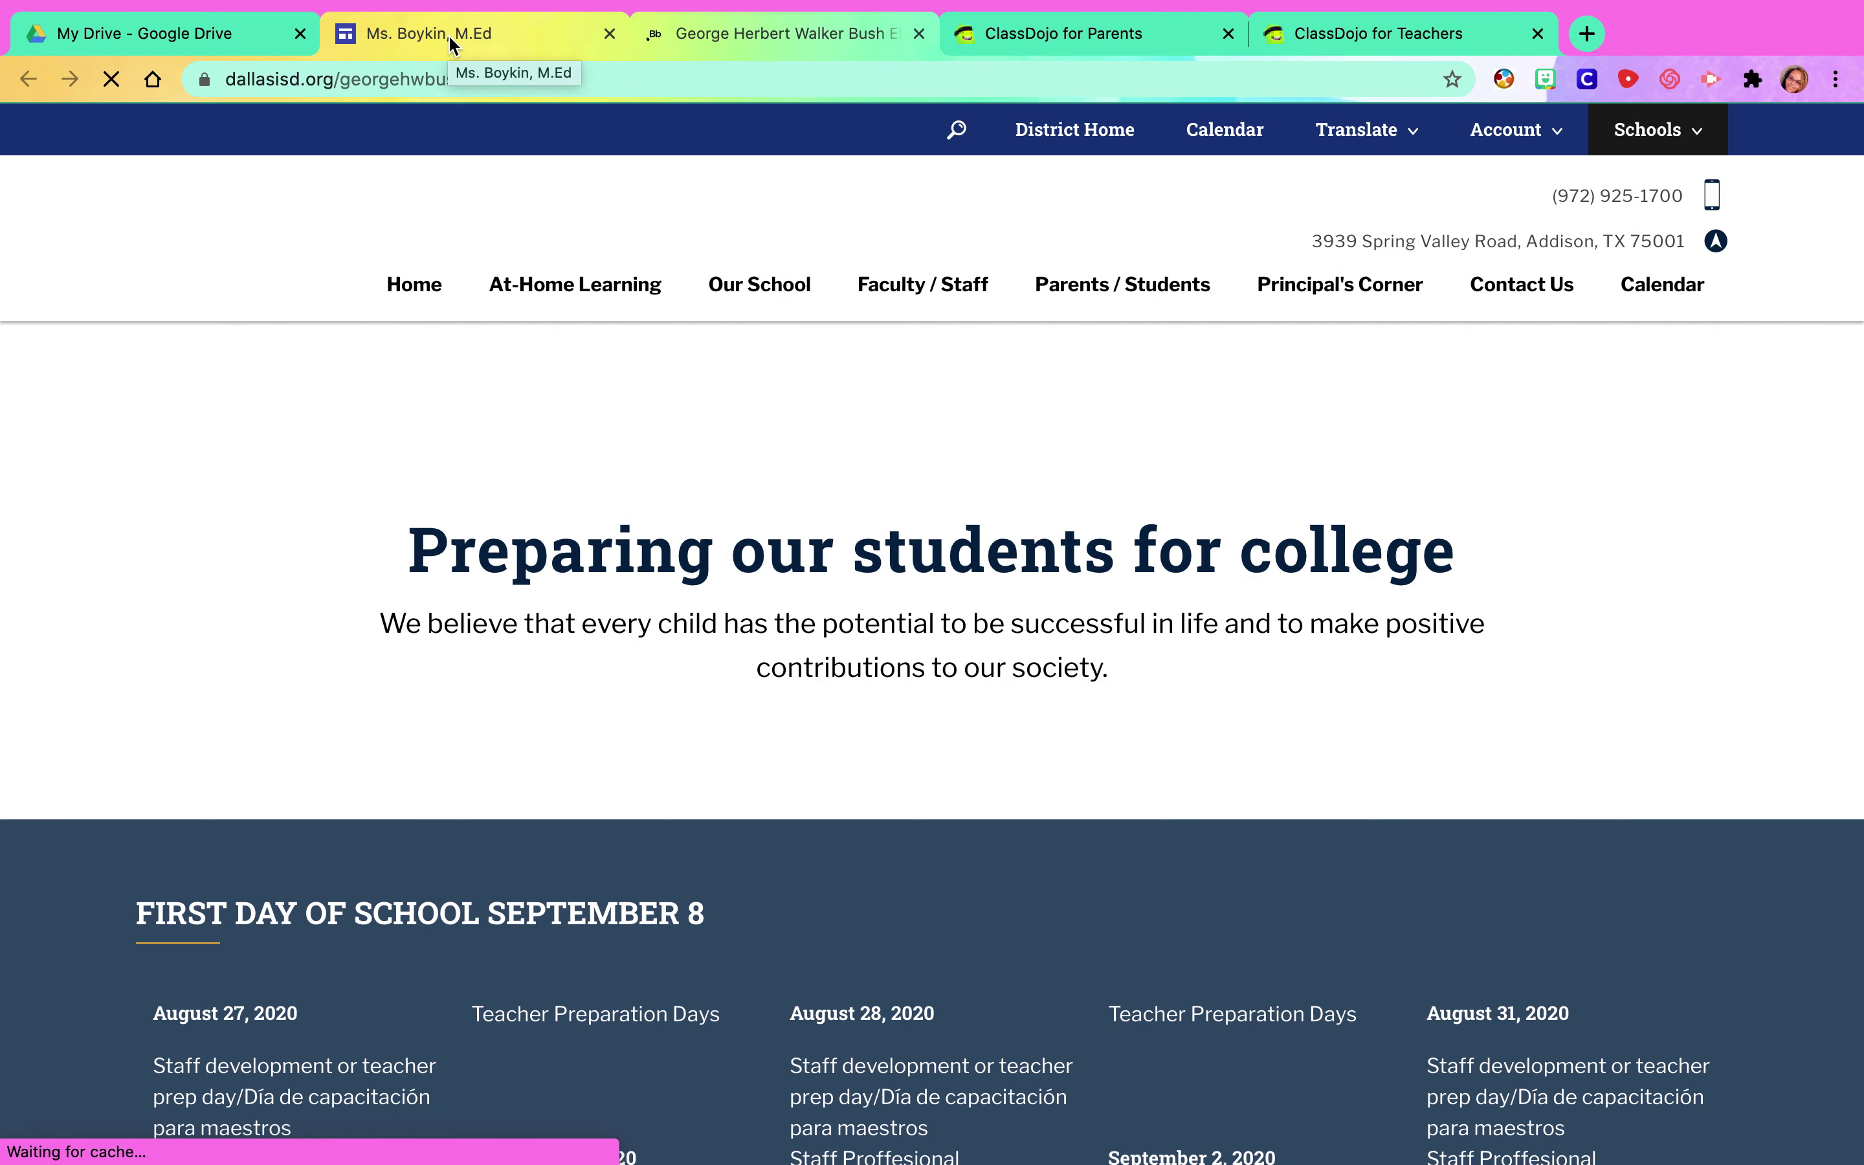
# - Verify the DISTRICT website circle opens the Dallas ISD homepage in a new tab
pyautogui.click(448, 35)
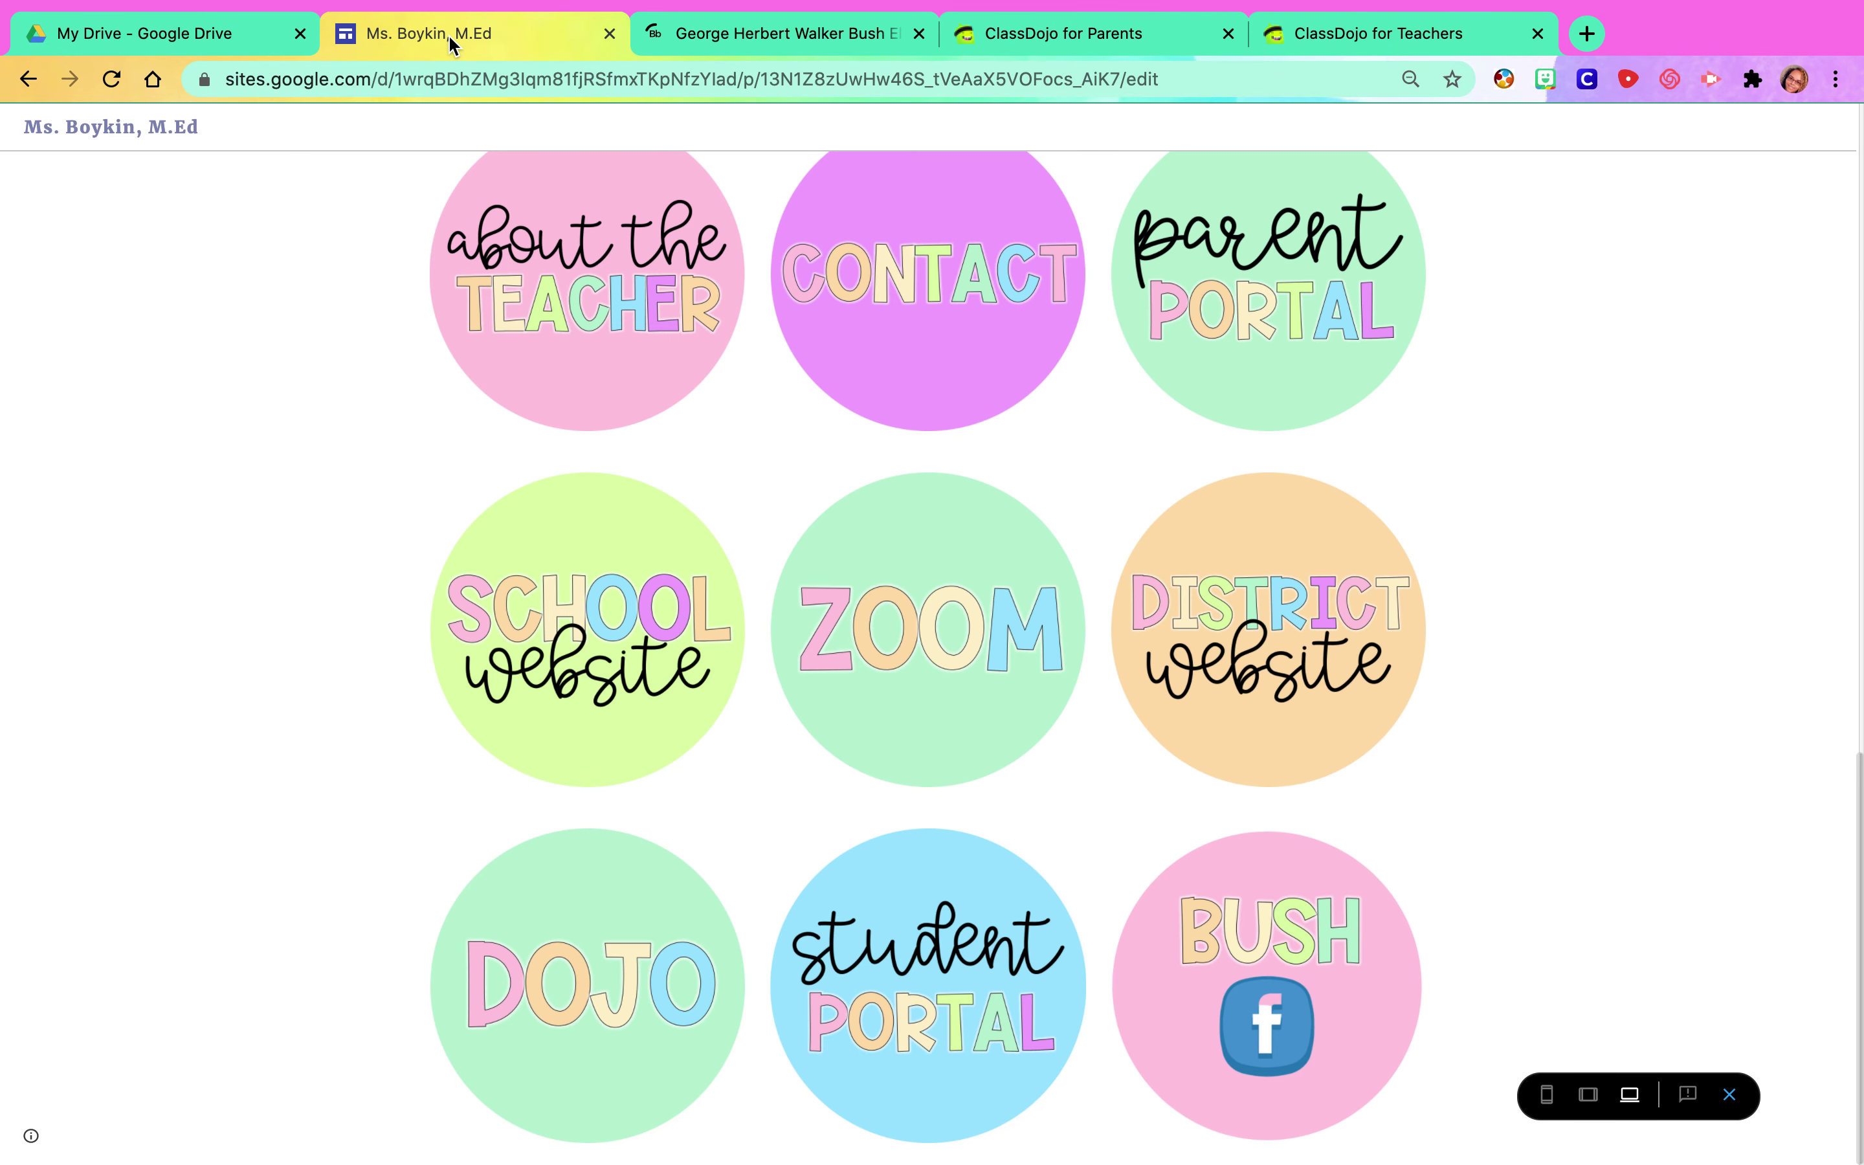
pyautogui.click(1289, 613)
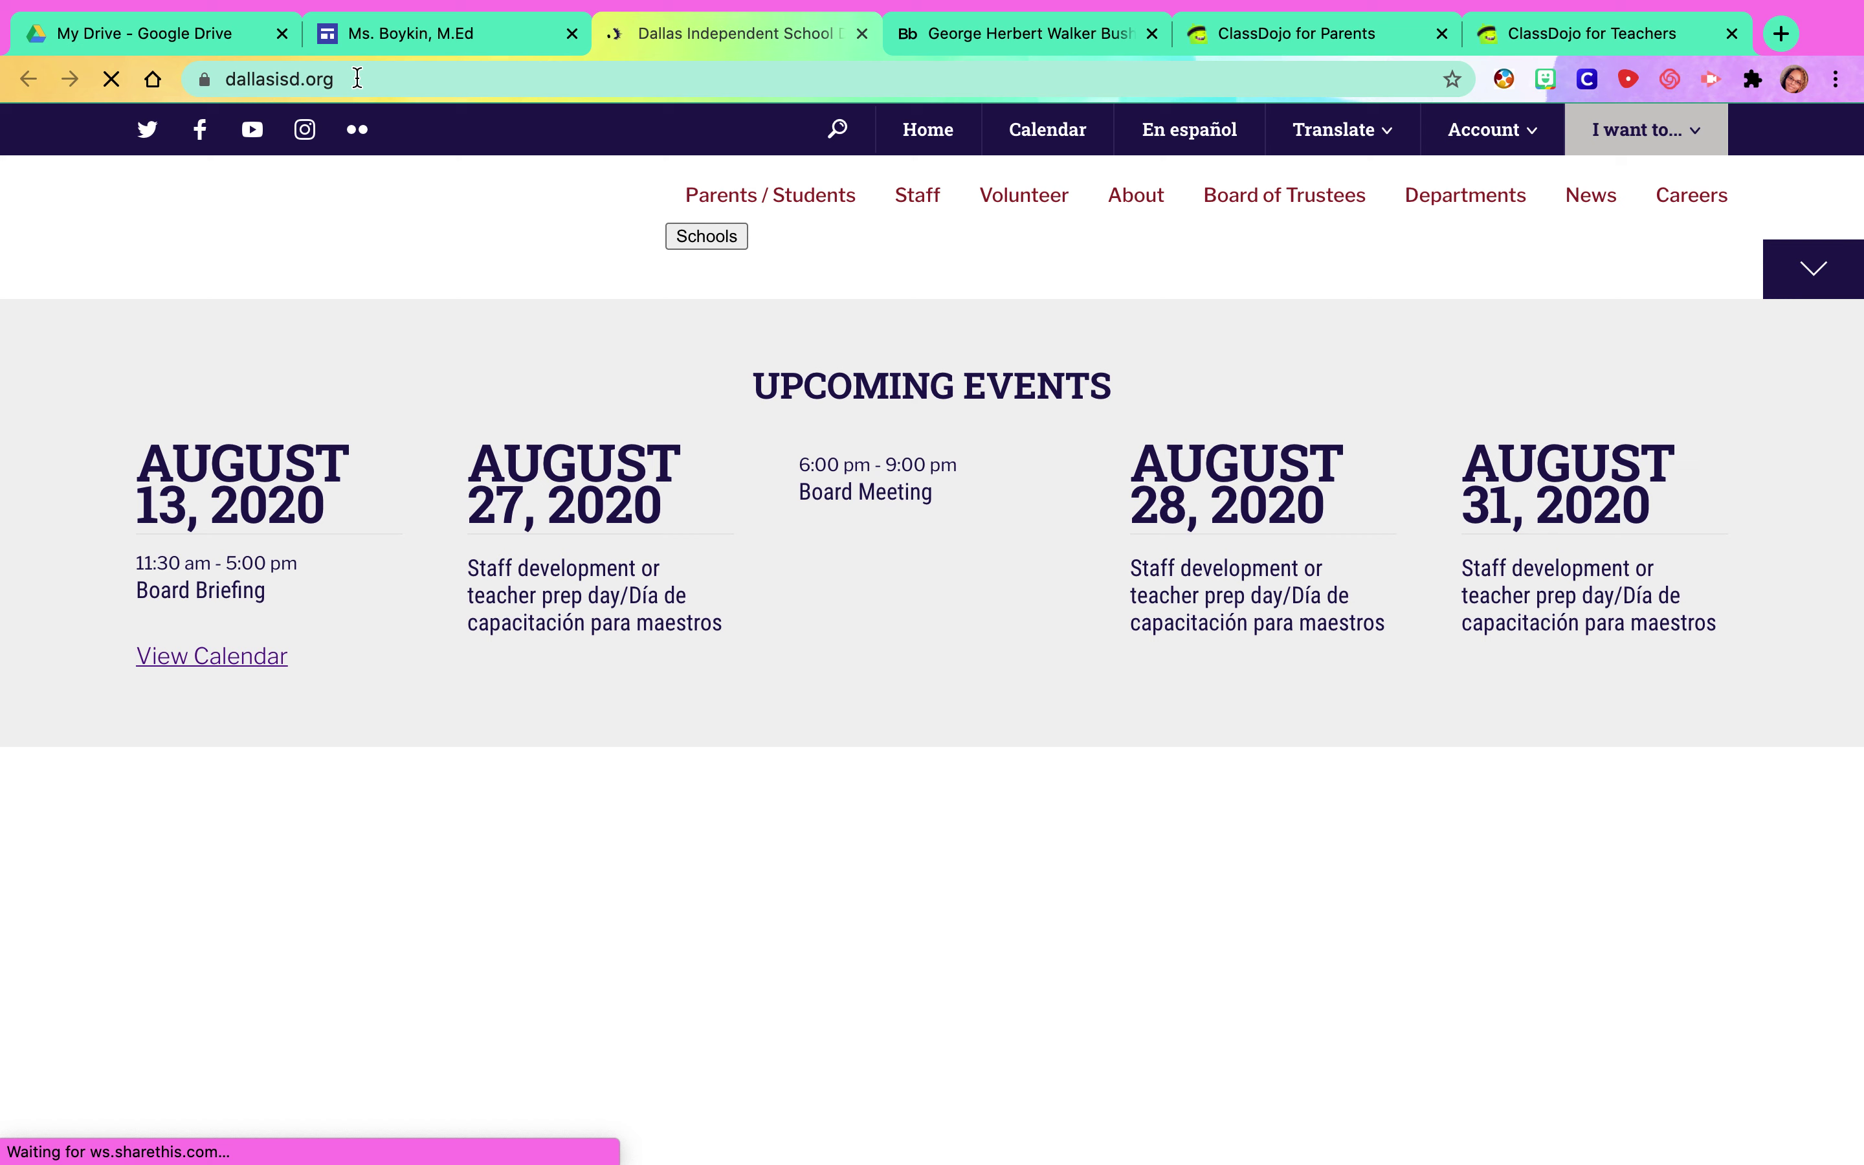
pyautogui.click(357, 78)
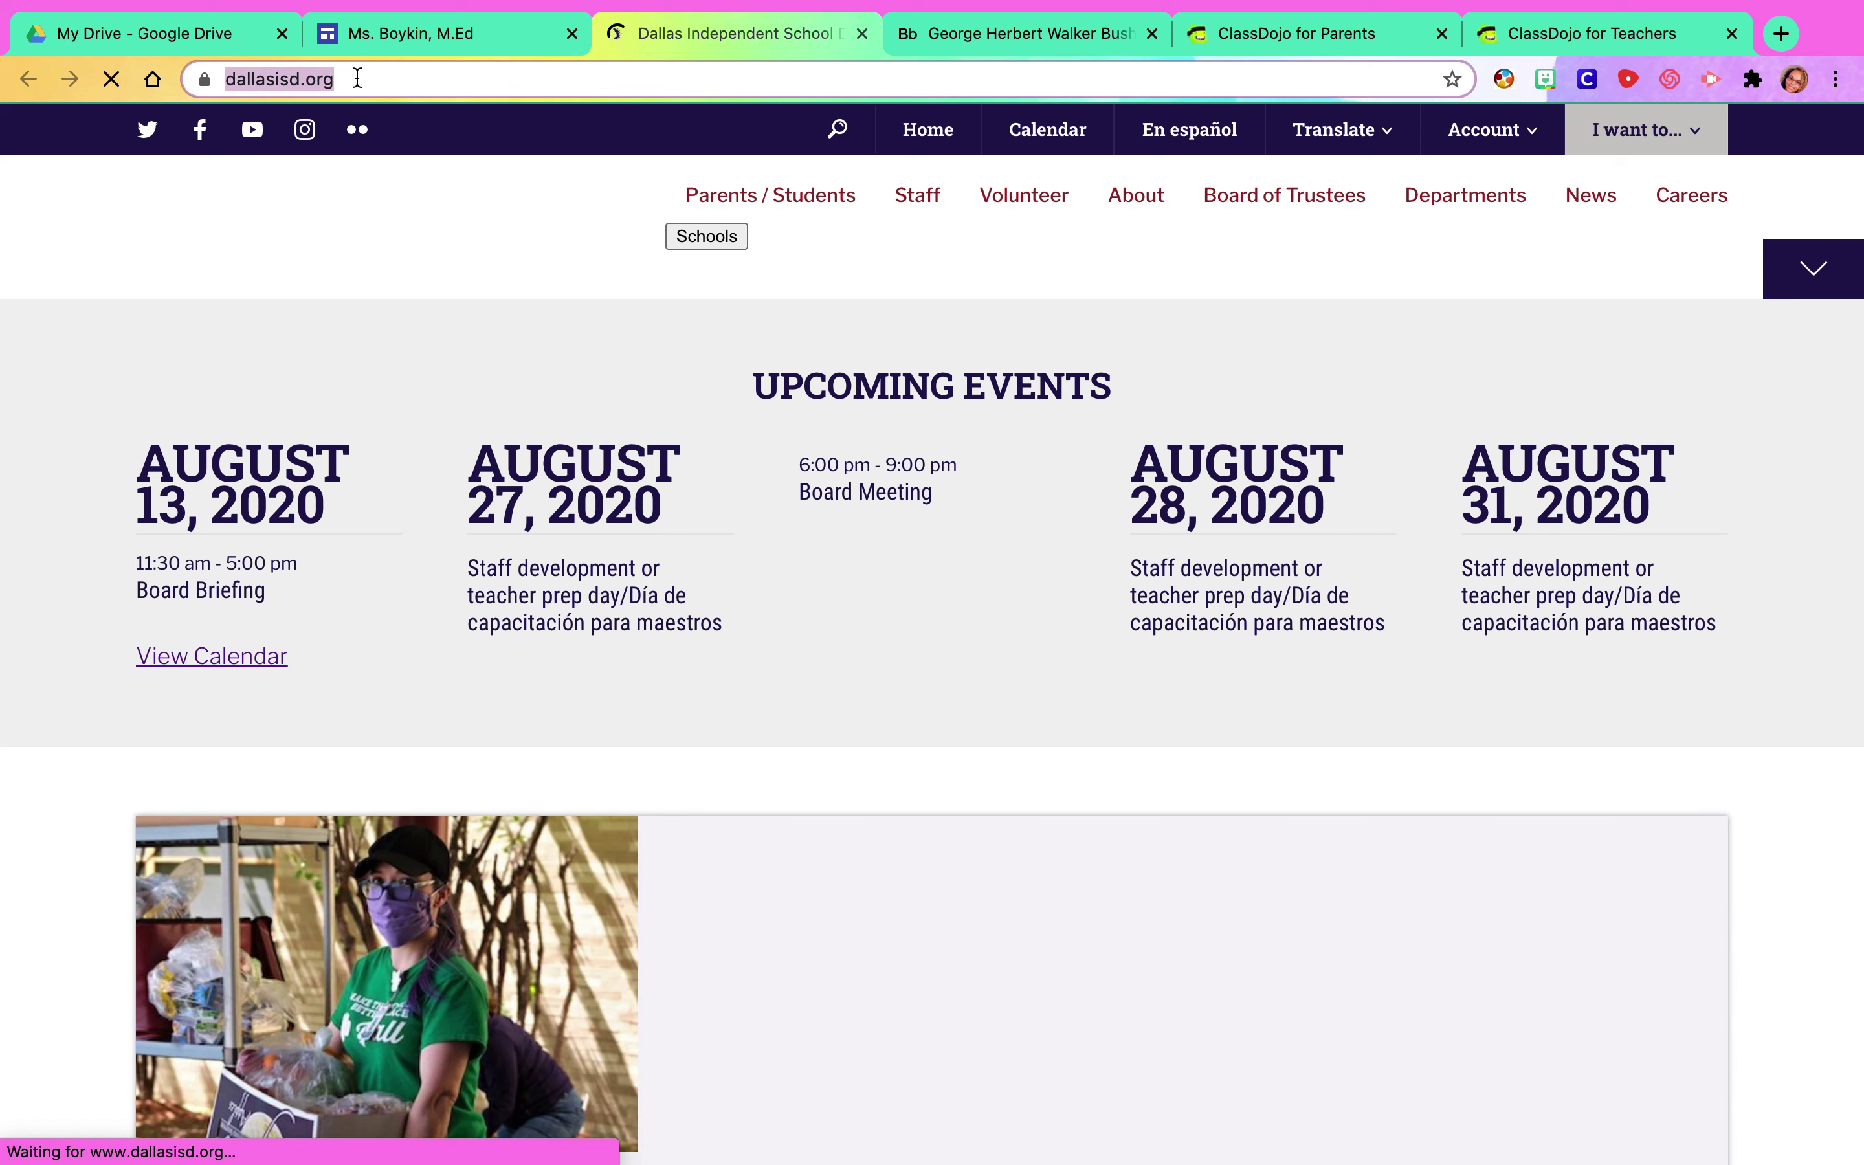
pyautogui.click(385, 33)
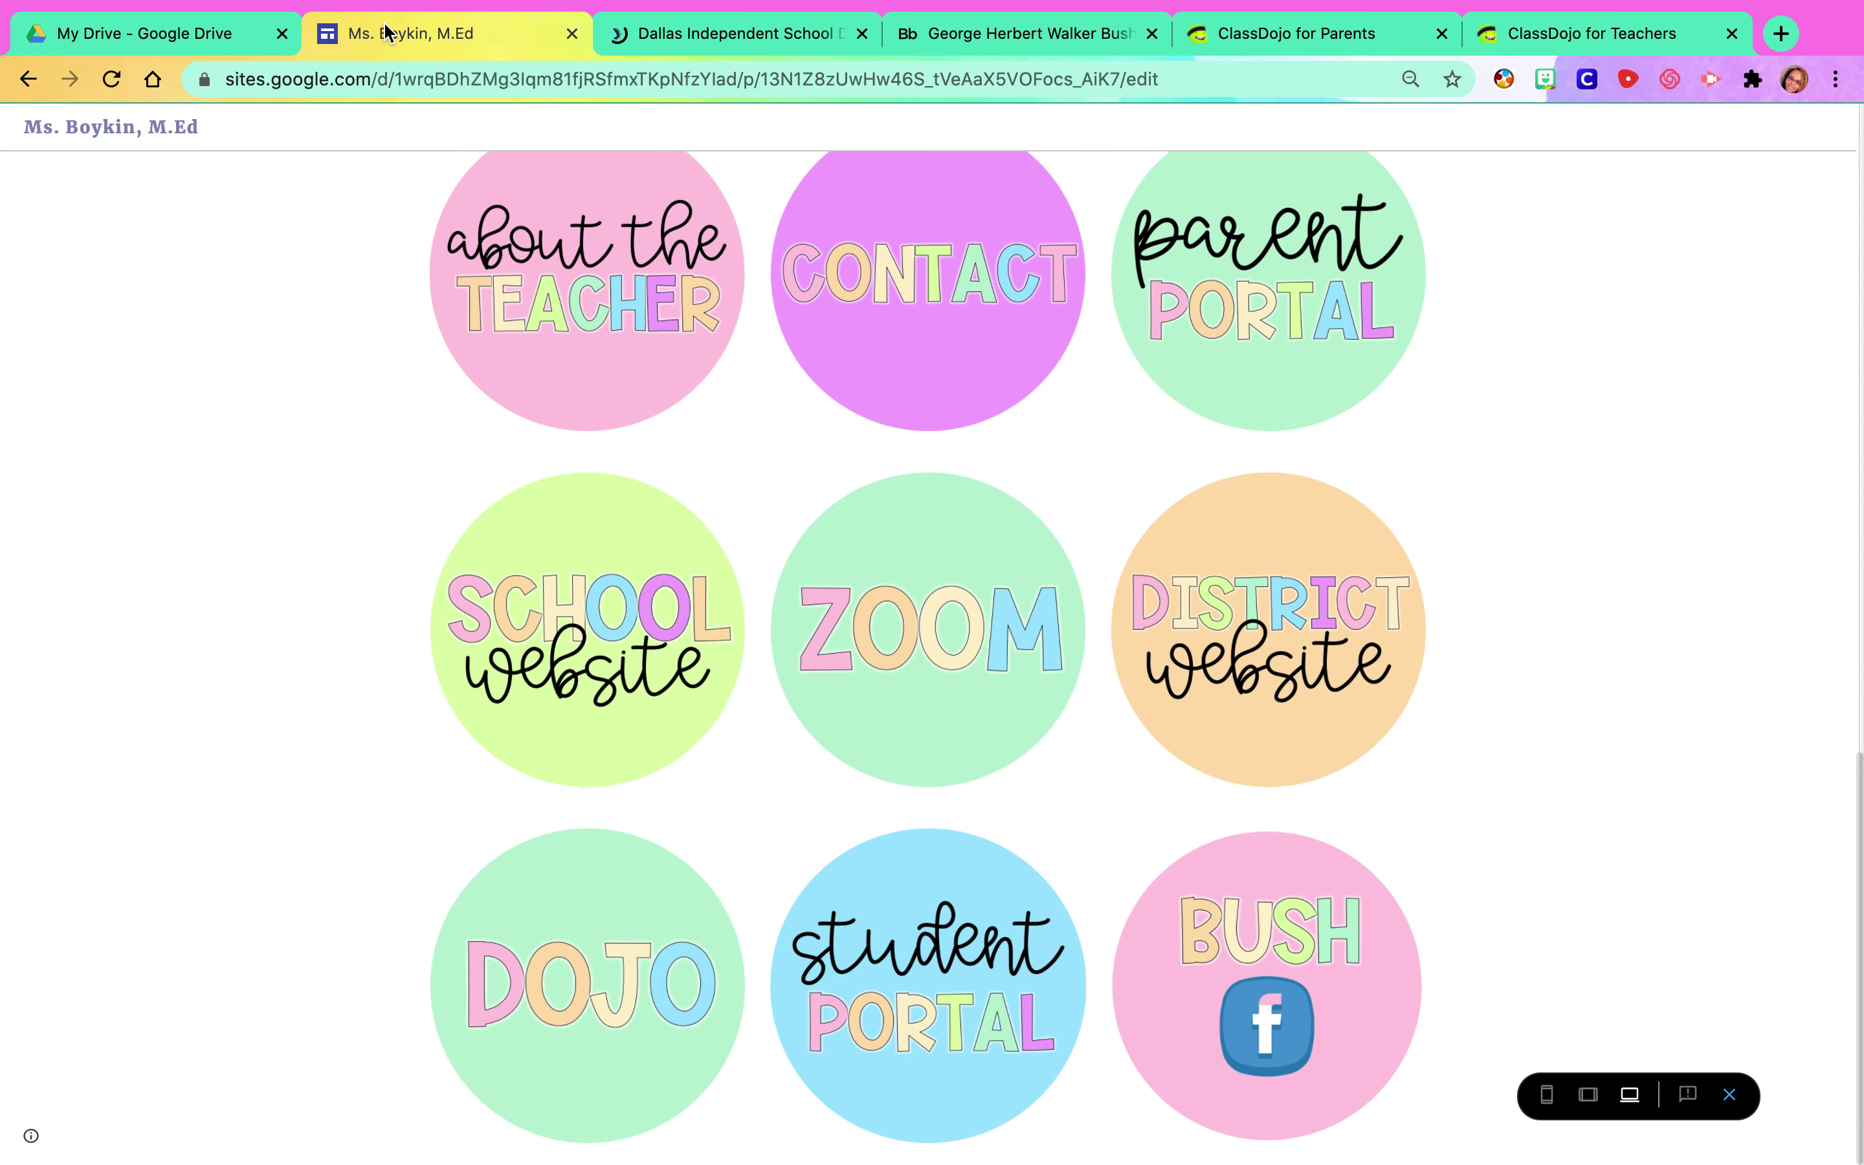